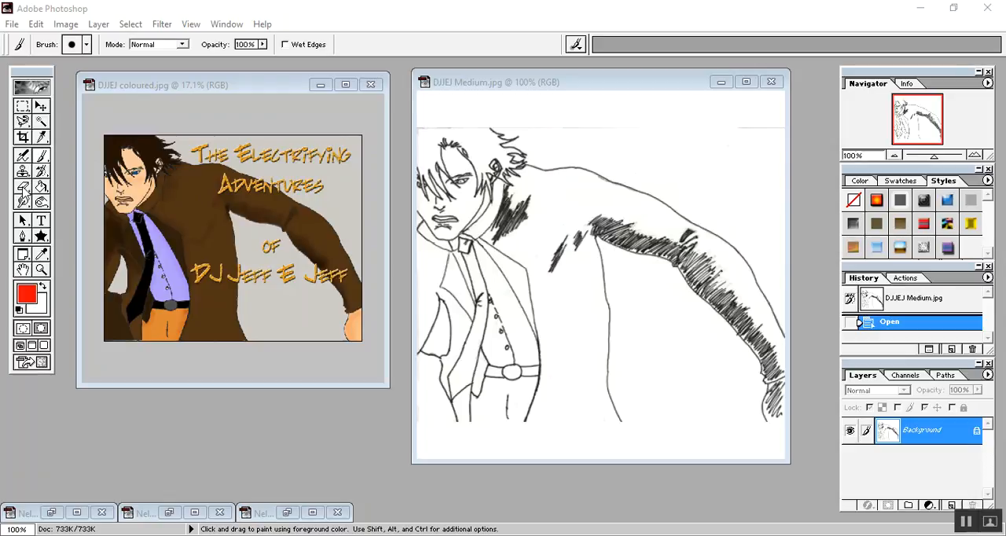
Erase the pen hatching under the upper arm, at the armpit and at the elbow crease of the DJJEJ Medium.jpg sketch.
click(24, 190)
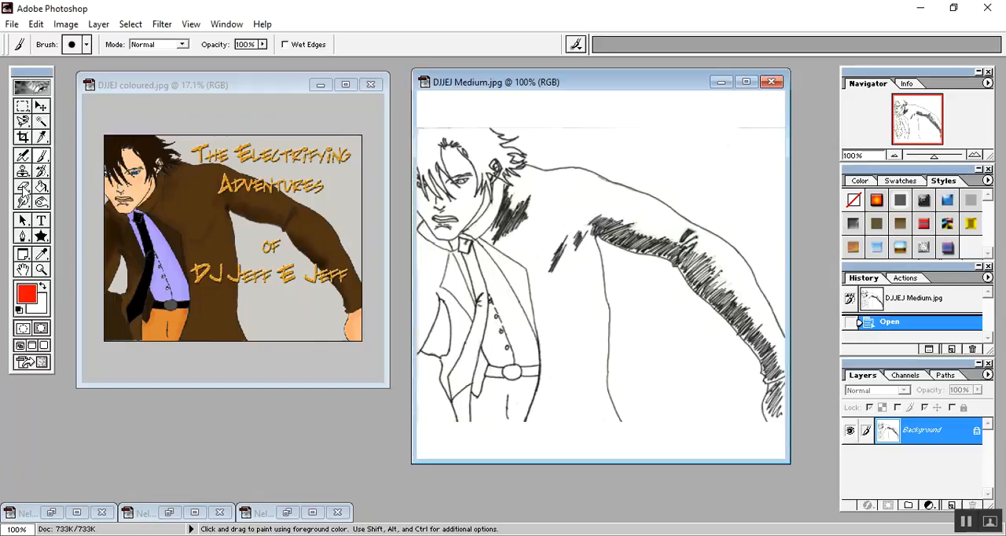
click(24, 189)
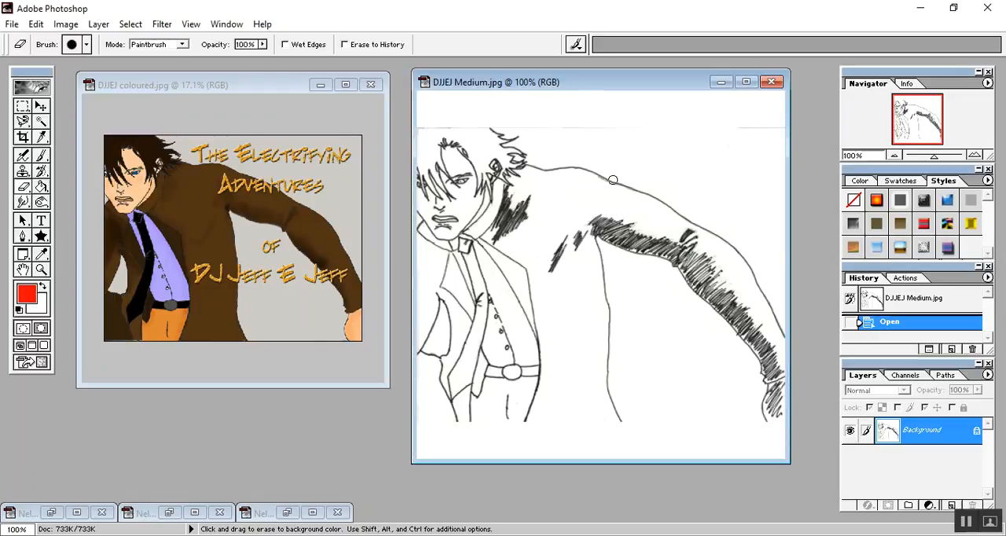
mouse_move(618, 221)
mouse_down()
mouse_move(655, 247)
mouse_move(619, 238)
mouse_move(671, 245)
mouse_up()
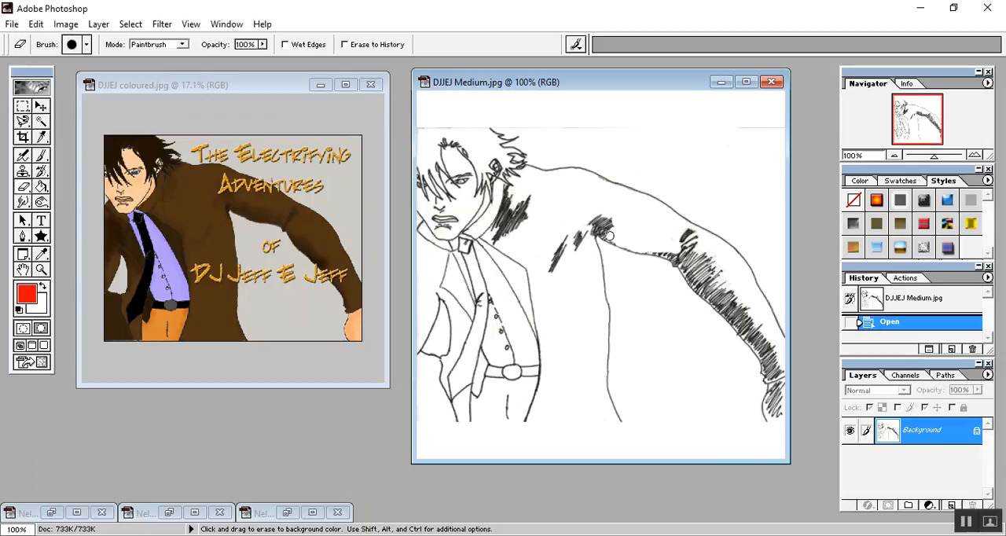
drag(590, 227, 610, 223)
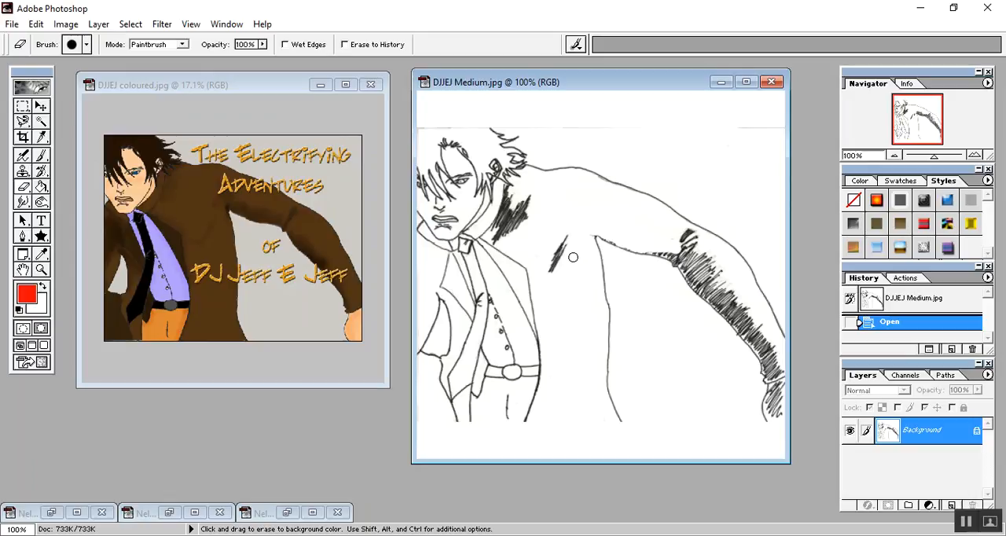
drag(573, 257, 586, 248)
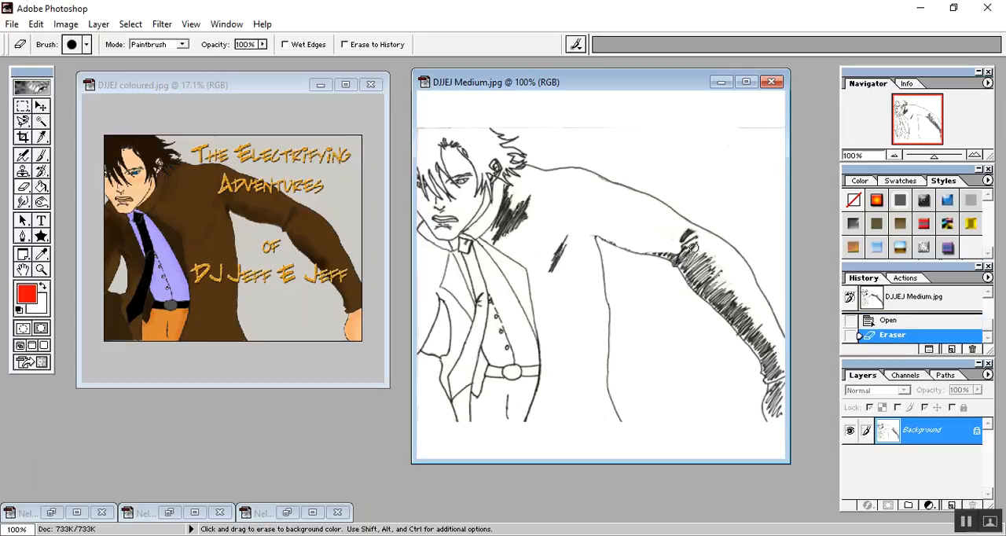
drag(696, 237, 683, 236)
drag(676, 250, 669, 253)
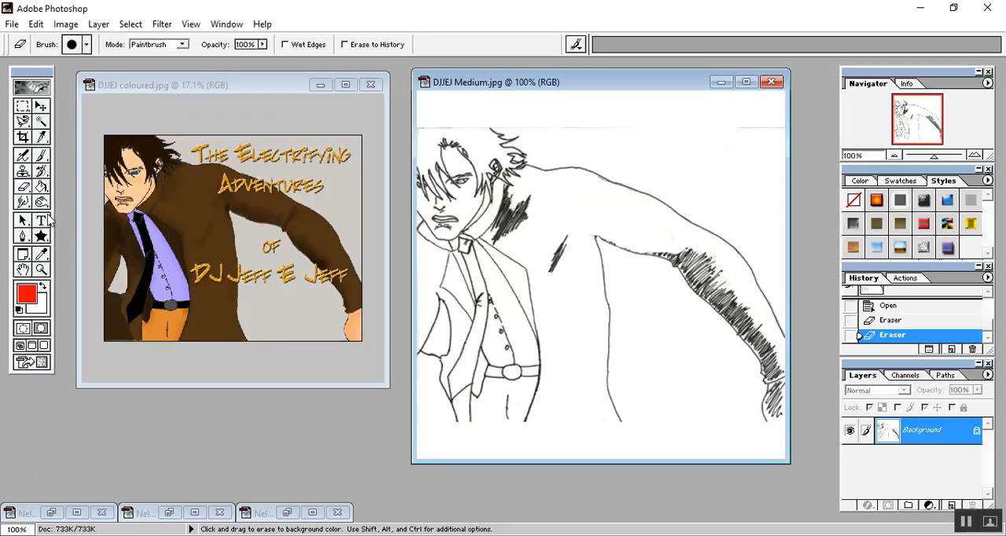
Sample the coat's brown from the coloured reference image as the foreground colour for the Paint Bucket.
click(41, 254)
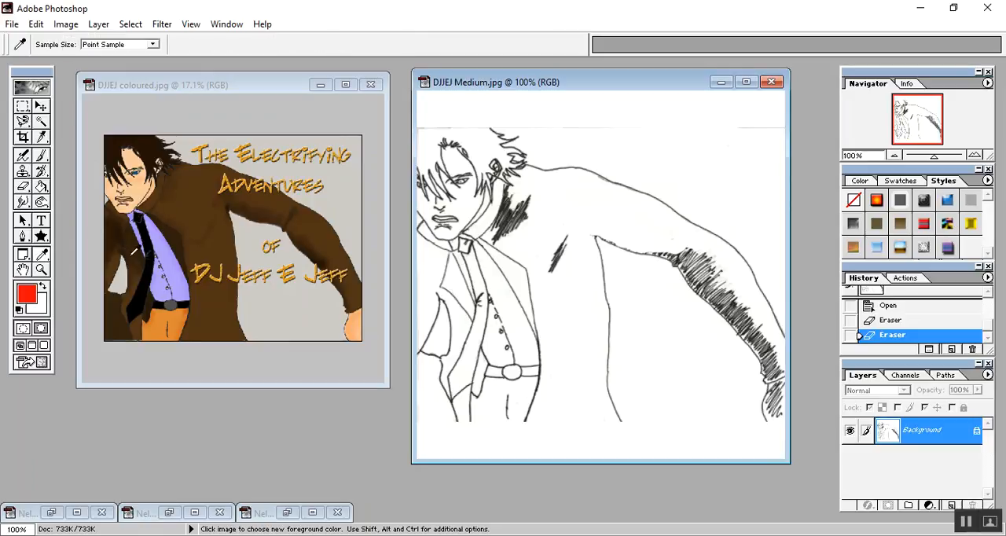
click(197, 211)
click(41, 190)
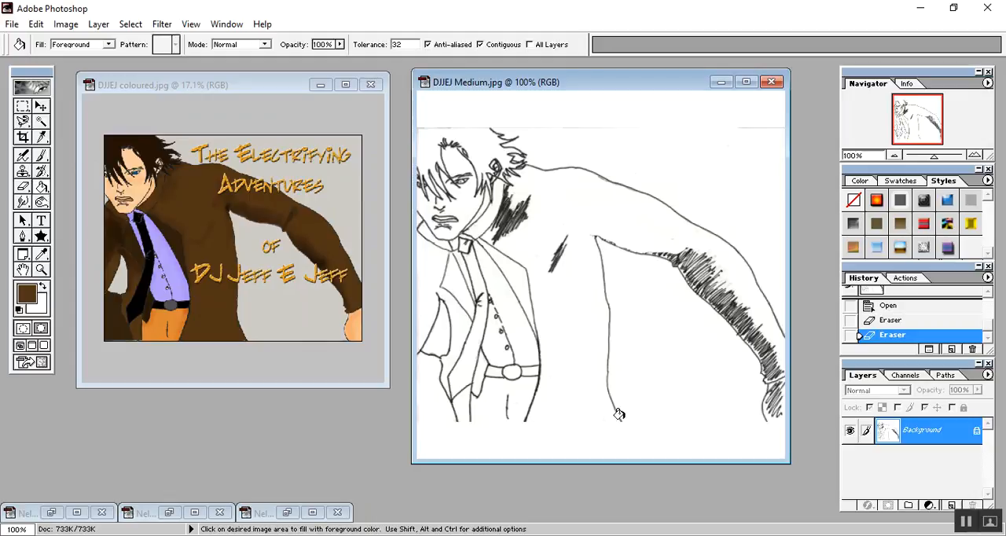
Try to fill the coat in the DJJEJ Medium.jpg sketch with the sampled brown, and undo the fill.
click(552, 319)
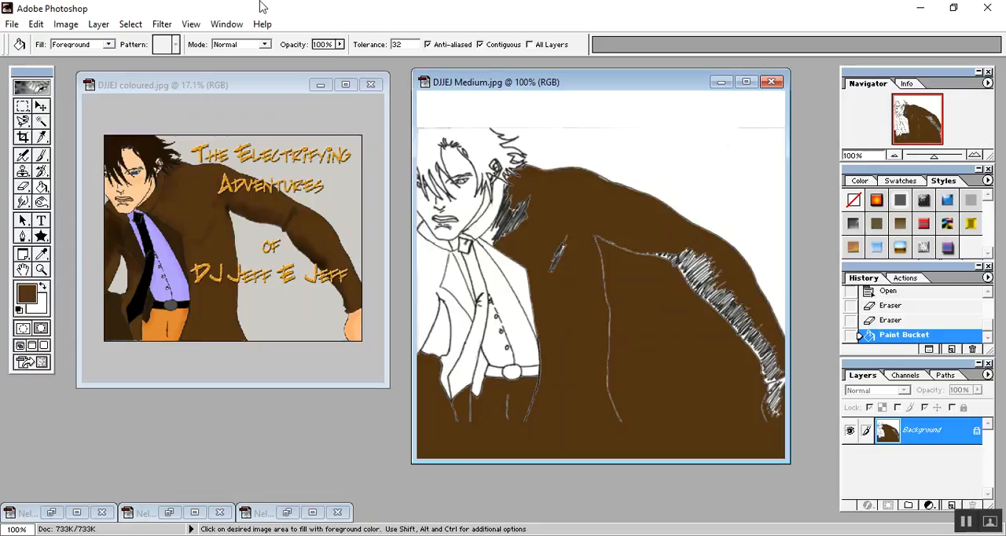
click(36, 24)
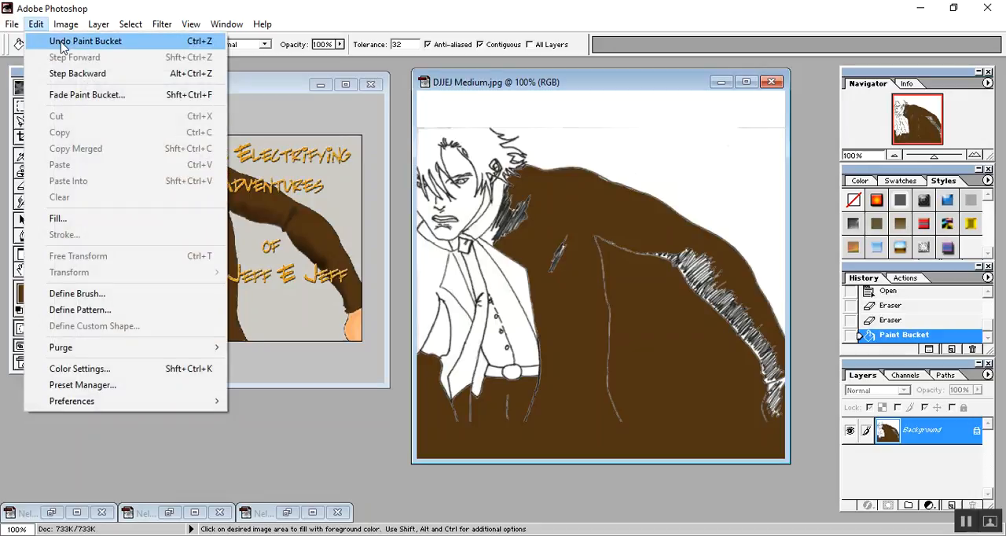
click(62, 43)
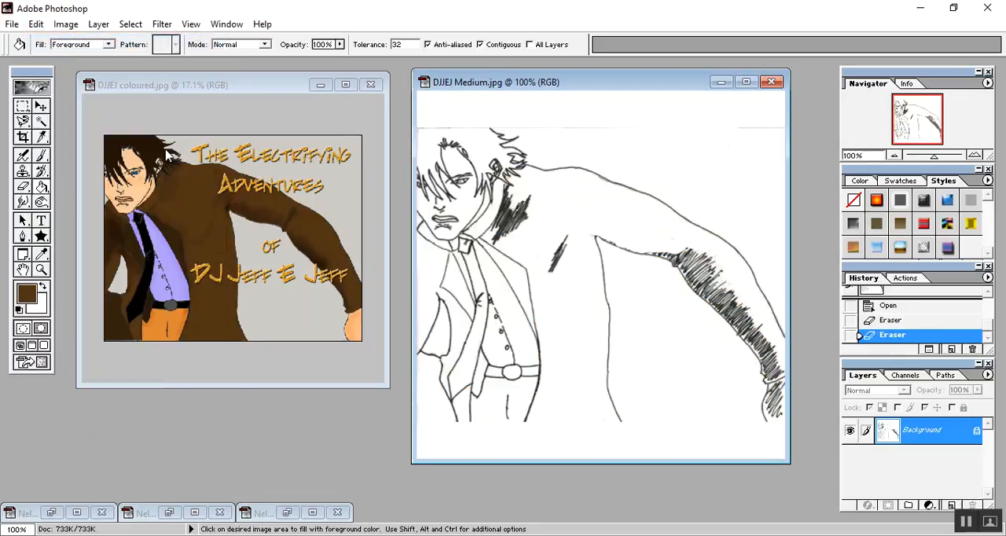
Select the whole drawing between the white bands above and below it with a rectangular marquee and copy it.
click(24, 107)
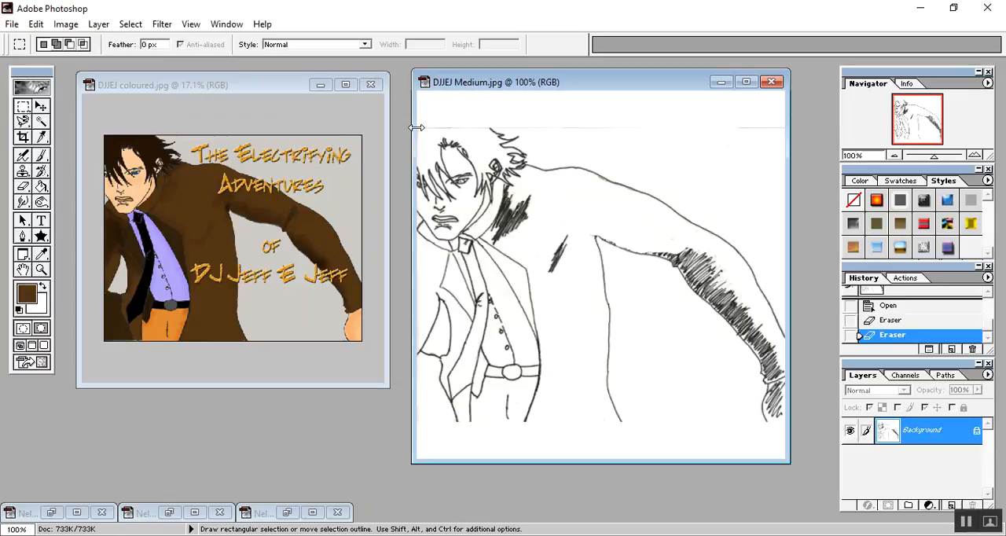
drag(417, 128, 462, 158)
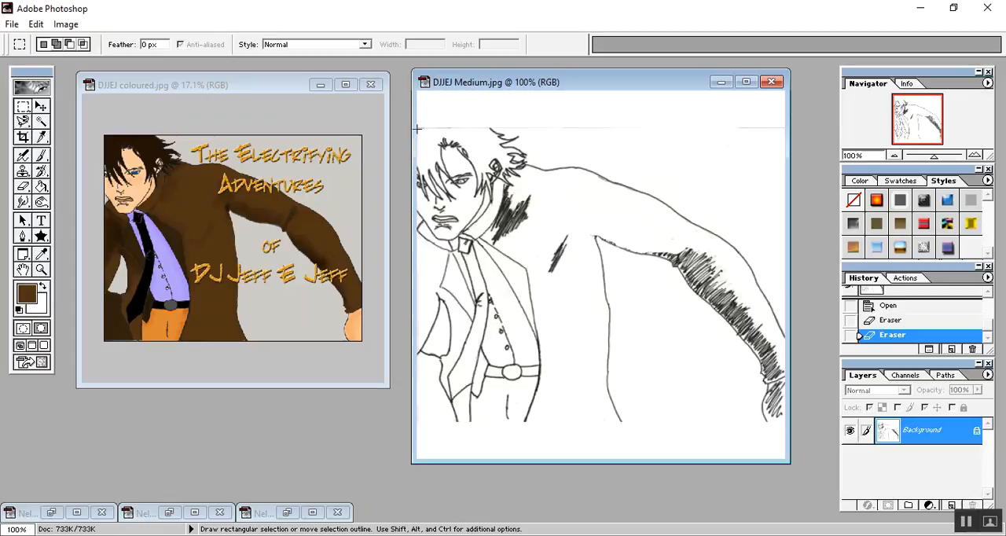
drag(508, 207, 786, 422)
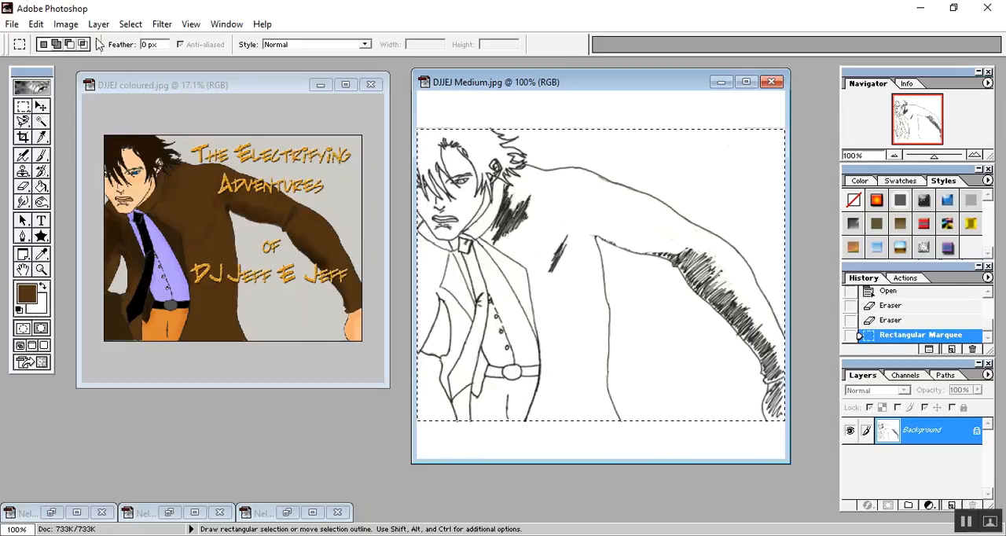
click(35, 24)
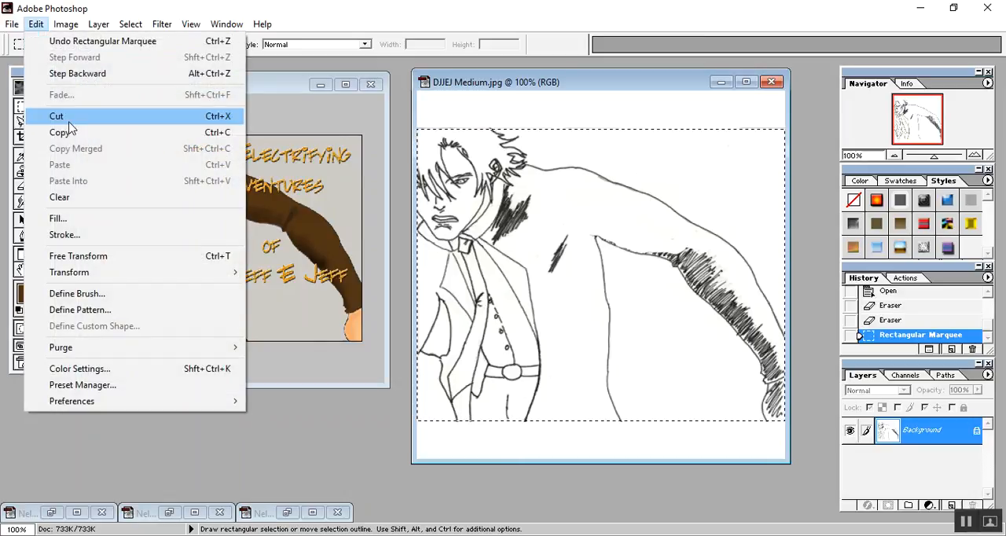
click(69, 132)
Create a new 500 × 397 pixel RGB document with white contents, paste the copied drawing, and uncover the coloured reference image.
click(12, 24)
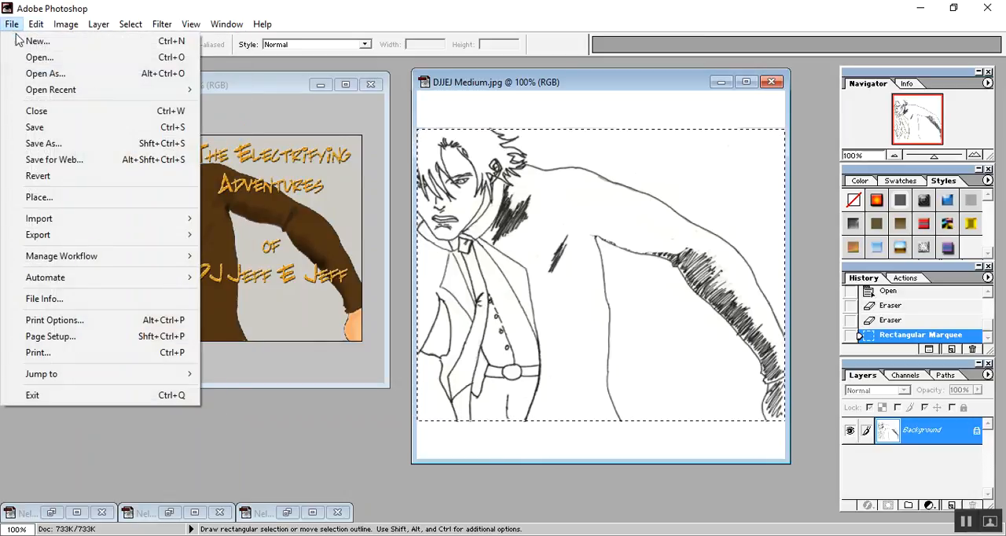
click(32, 40)
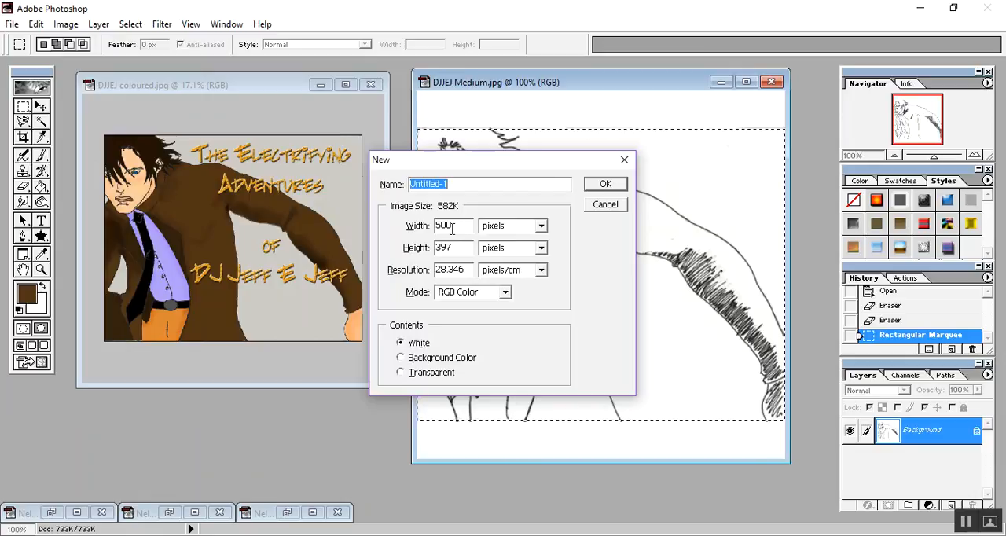
click(597, 185)
drag(209, 114, 346, 103)
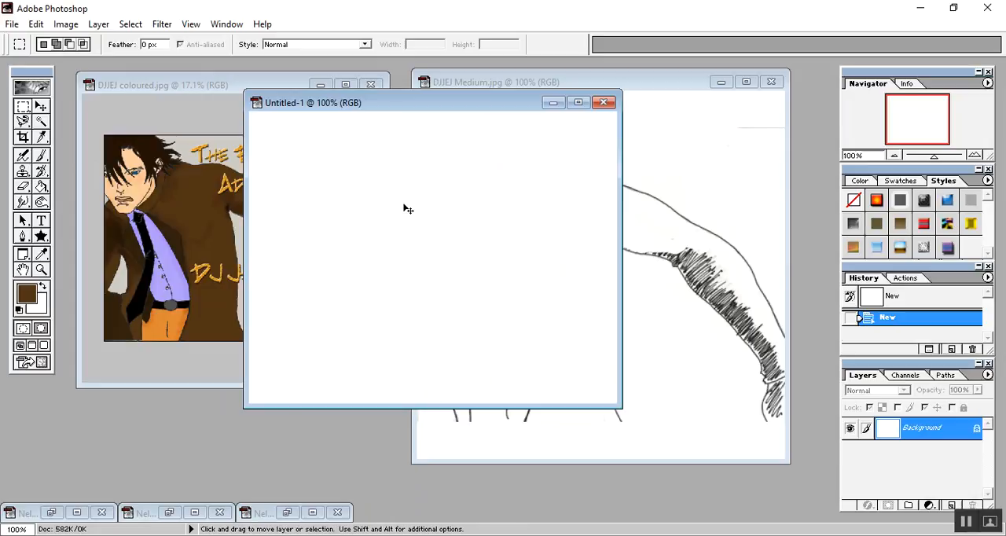
key(ctrl+v)
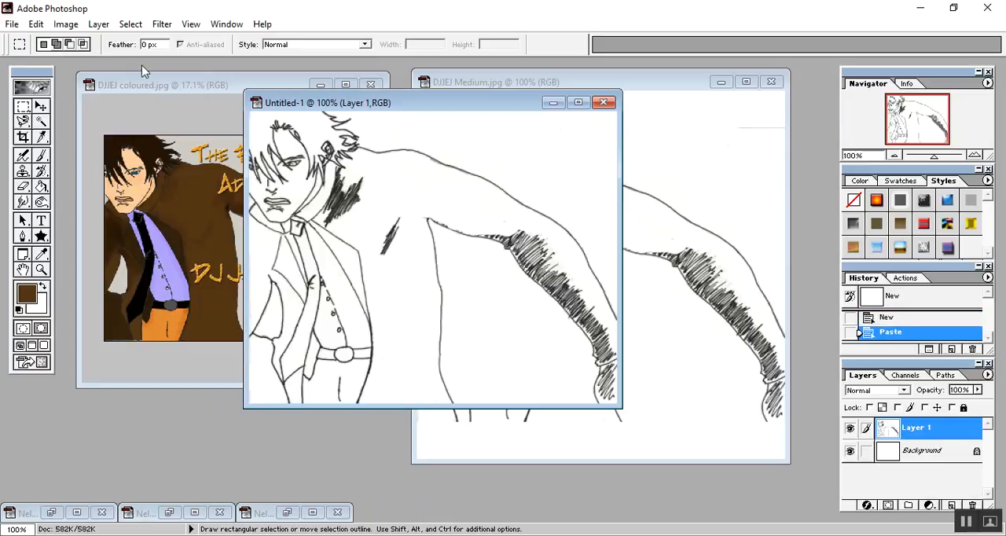
click(36, 24)
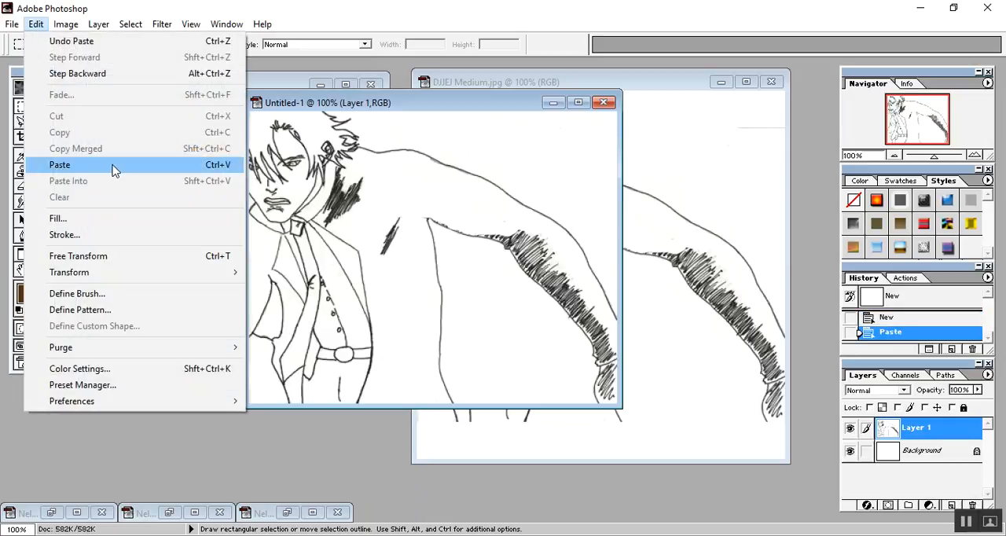
click(411, 103)
drag(401, 112, 496, 113)
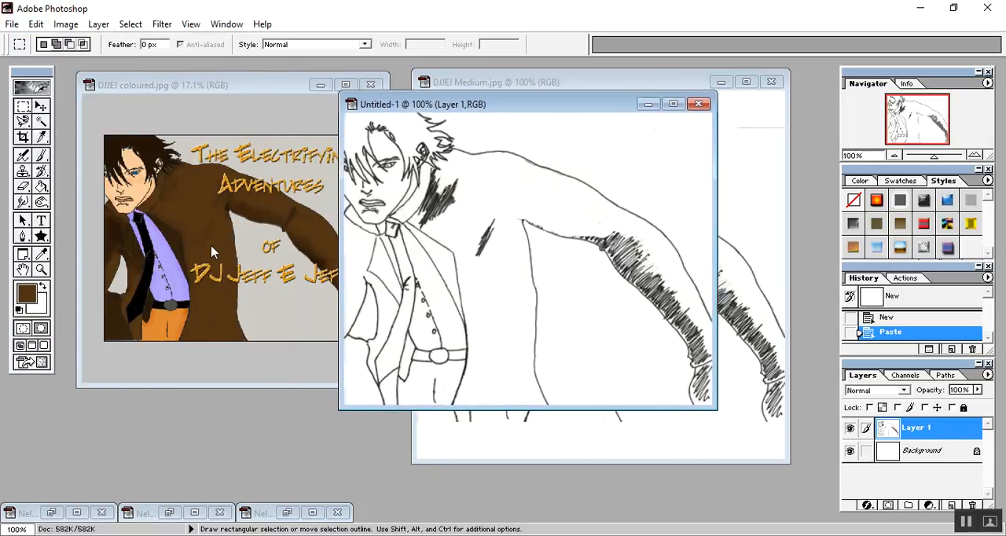
Fill the coat body and sleeve, the small area beside the collar, and the coat's other side with the sampled brown.
click(42, 188)
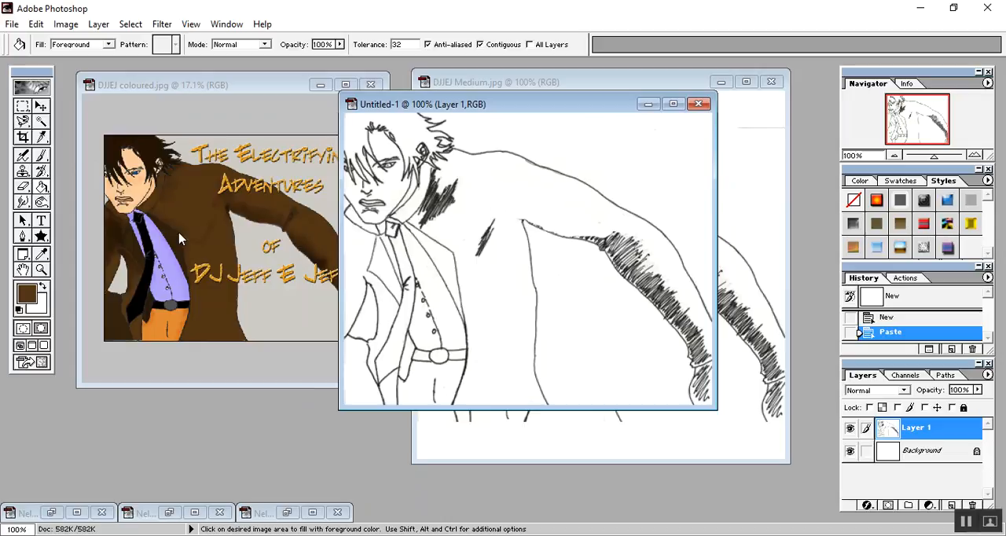
click(490, 279)
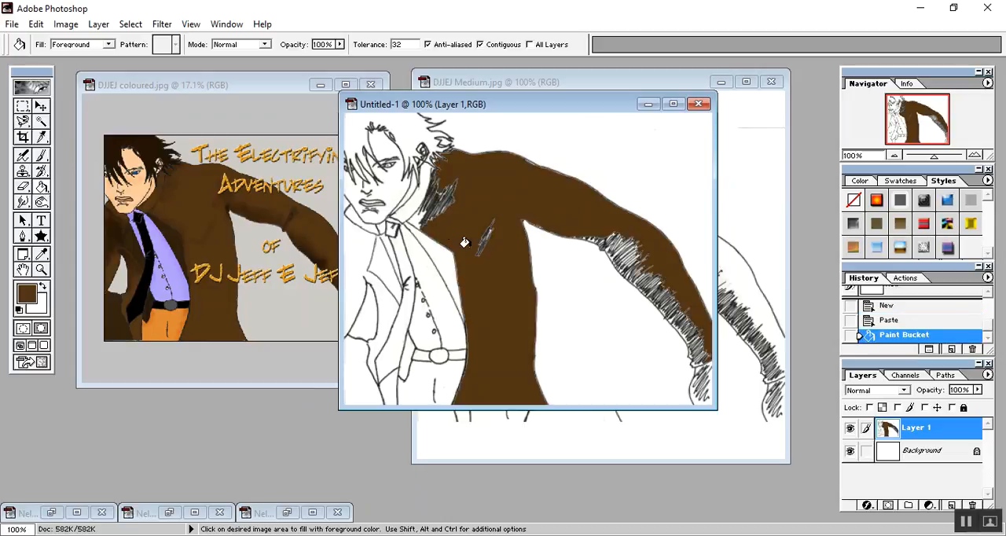
click(416, 220)
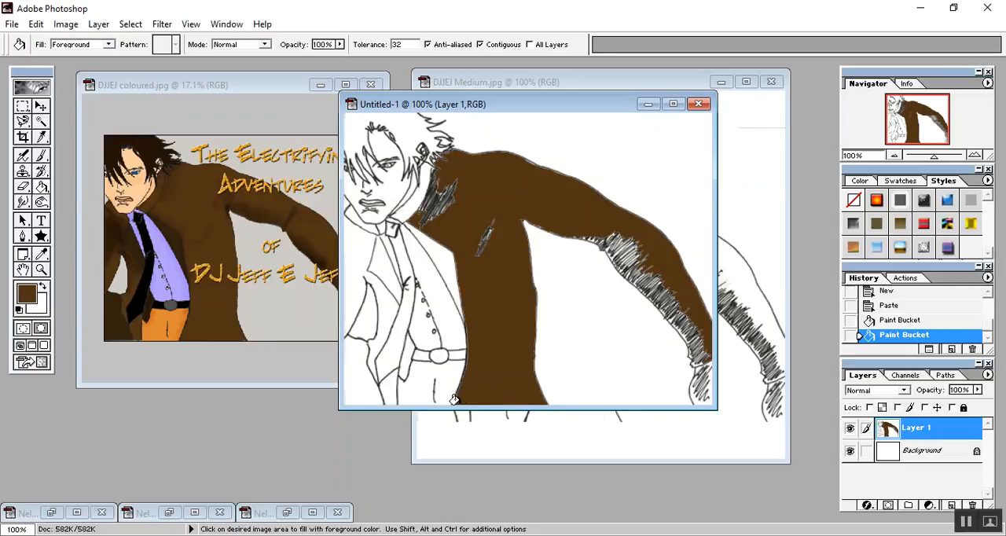
click(351, 259)
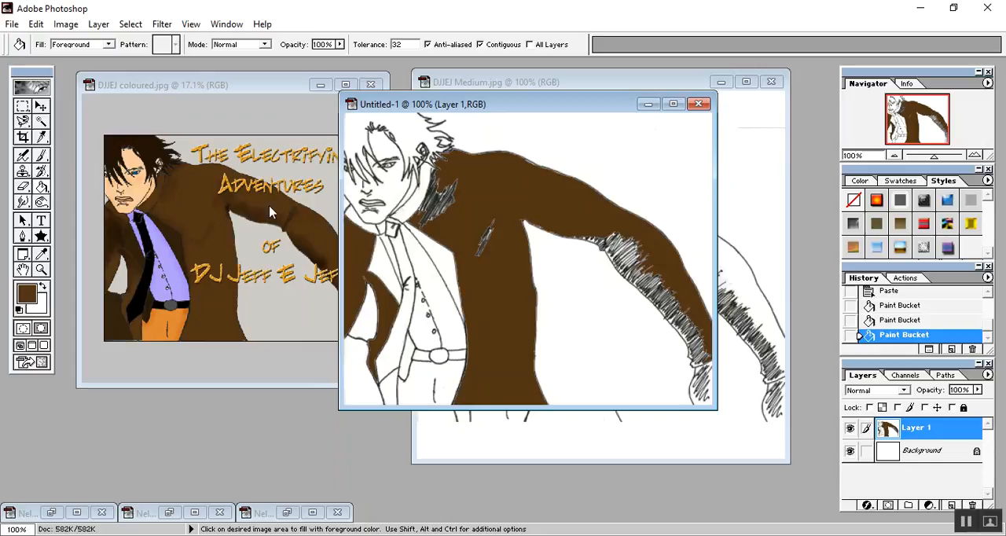
Sample the dark brown hair colour from the coloured reference image and fill the character's hair with it.
click(42, 256)
click(142, 143)
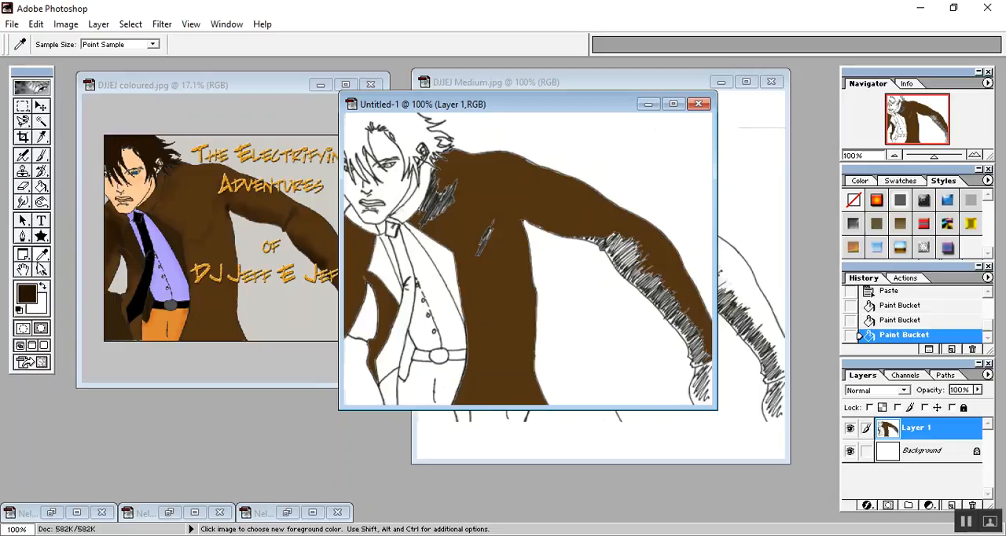
click(41, 186)
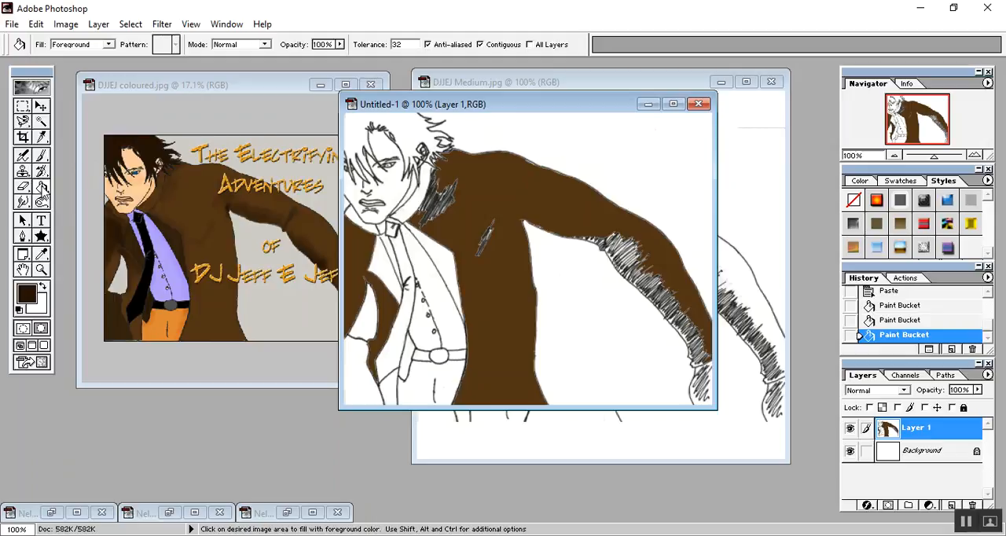
click(405, 133)
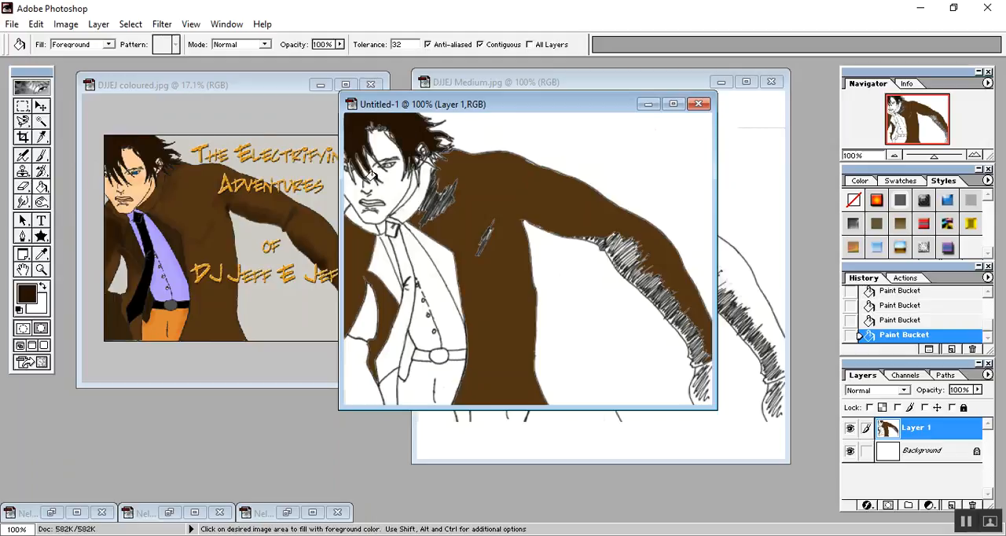
Sample the skin tone from the reference image's forehead and fill the character's face and the gap beside the cheek with it.
scroll(350, 210, down, 6)
scroll(350, 210, up, 6)
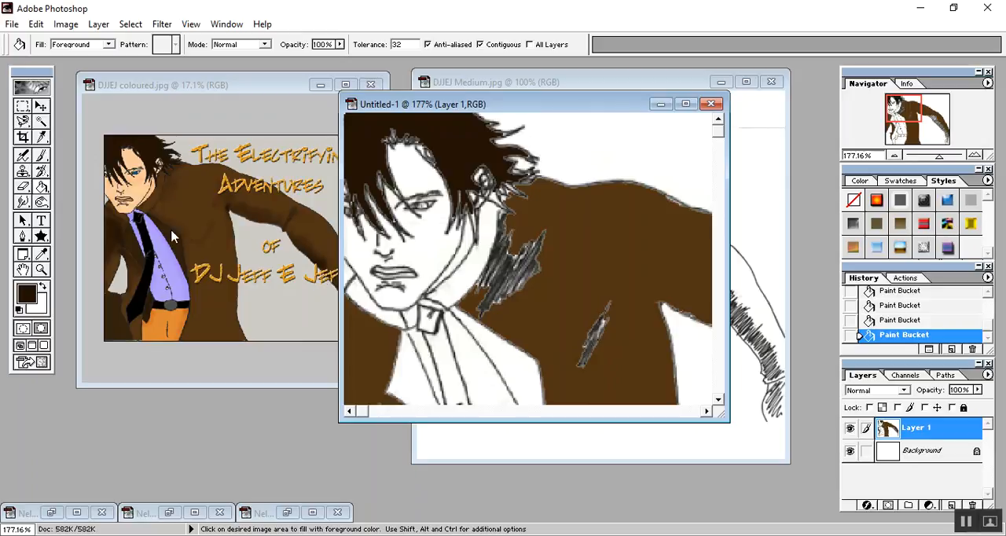
click(41, 253)
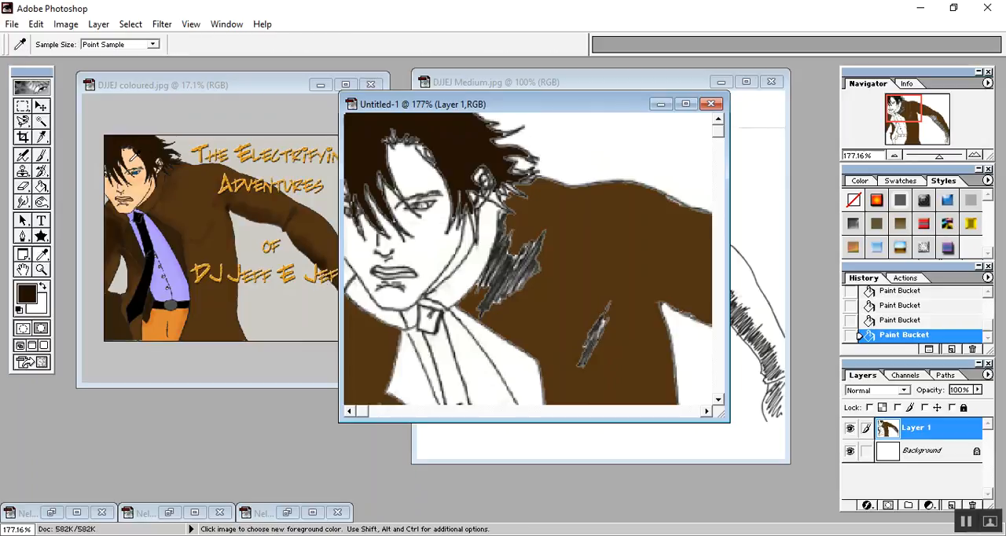
click(135, 157)
click(41, 186)
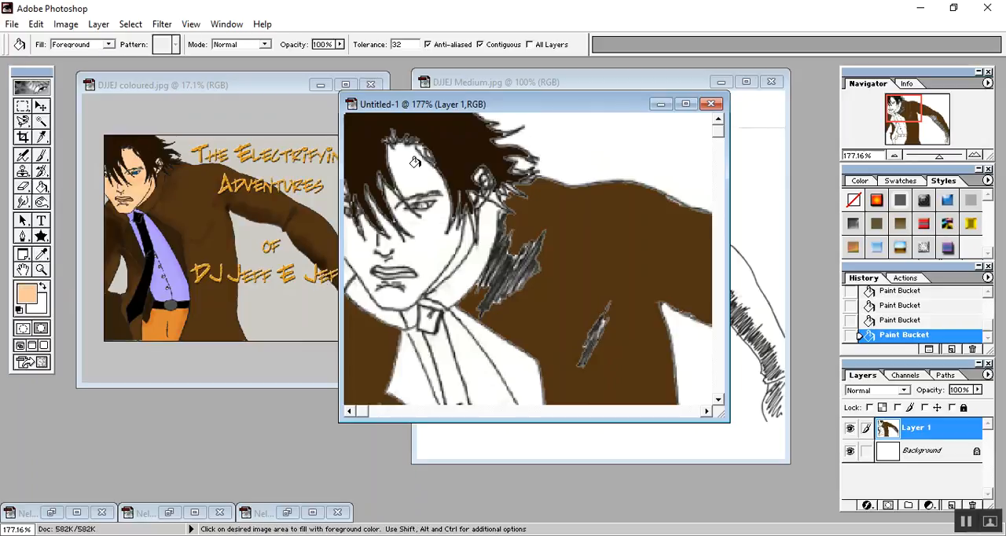
click(405, 165)
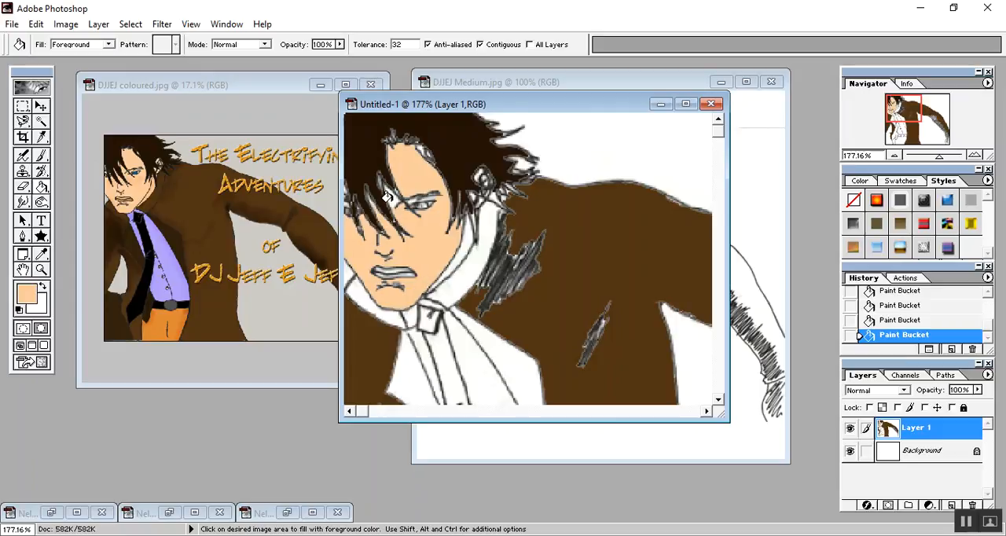
click(464, 246)
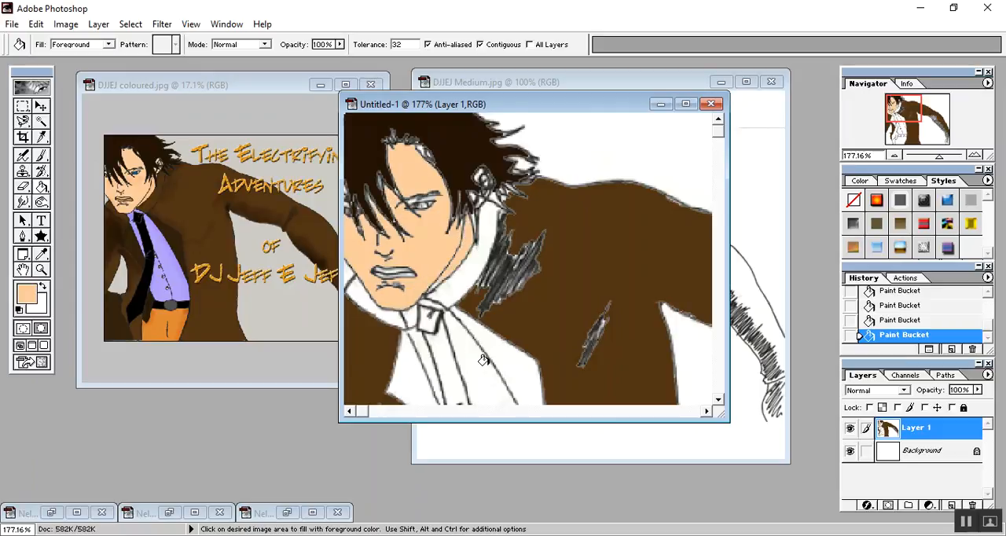
Shade the brown coat with the Burn tool around the armpit, sleeve crease and front edge, and on the coat's other side.
scroll(588, 332, up, 2)
scroll(585, 327, down, 4)
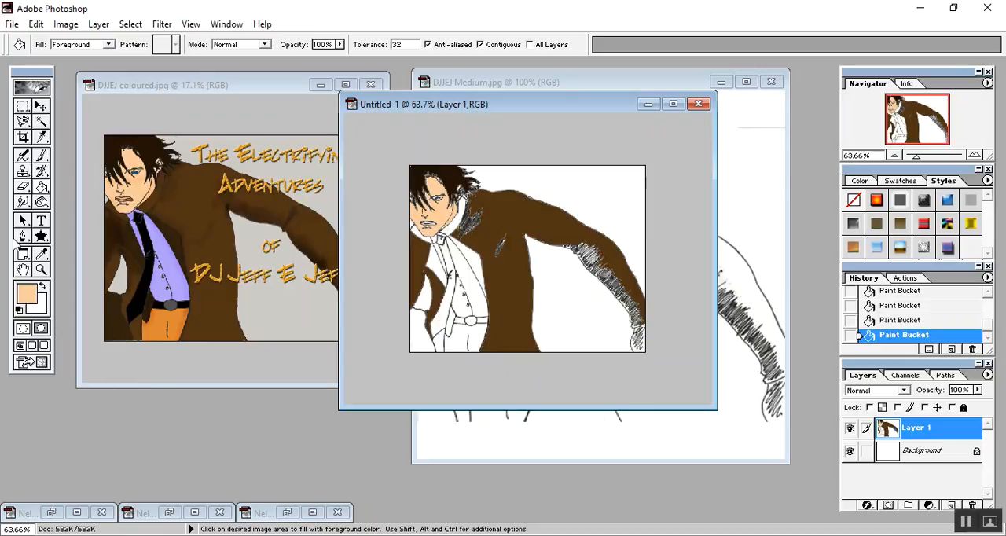
click(24, 205)
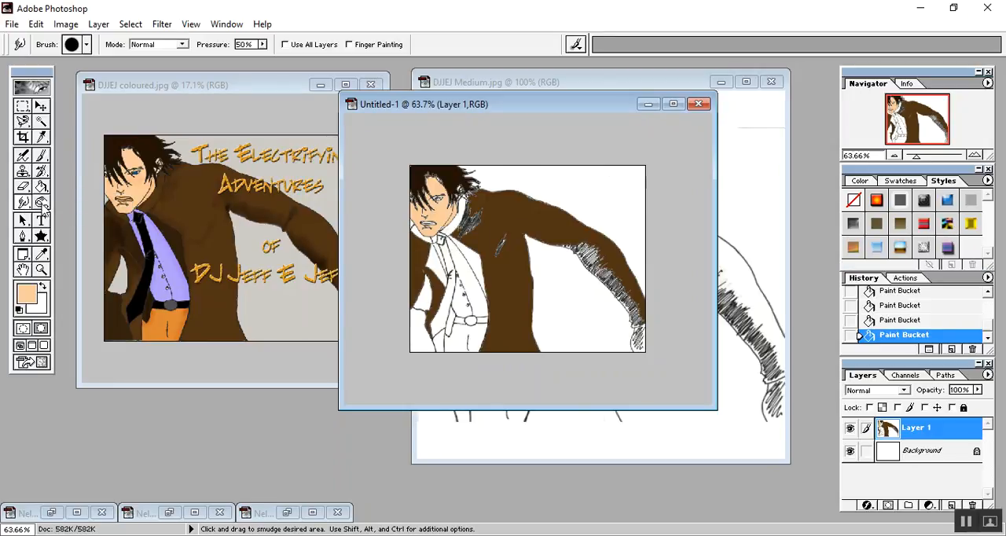
click(42, 202)
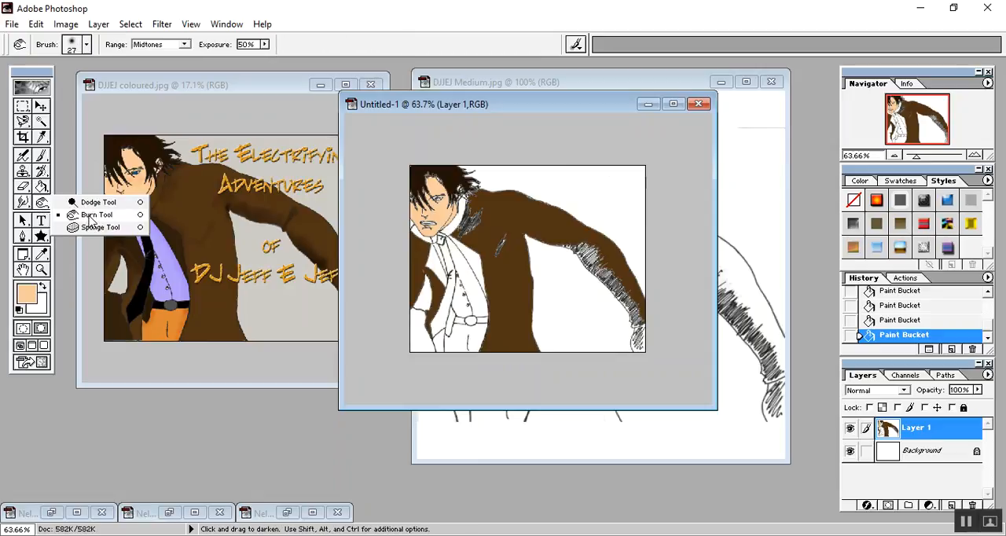
click(89, 217)
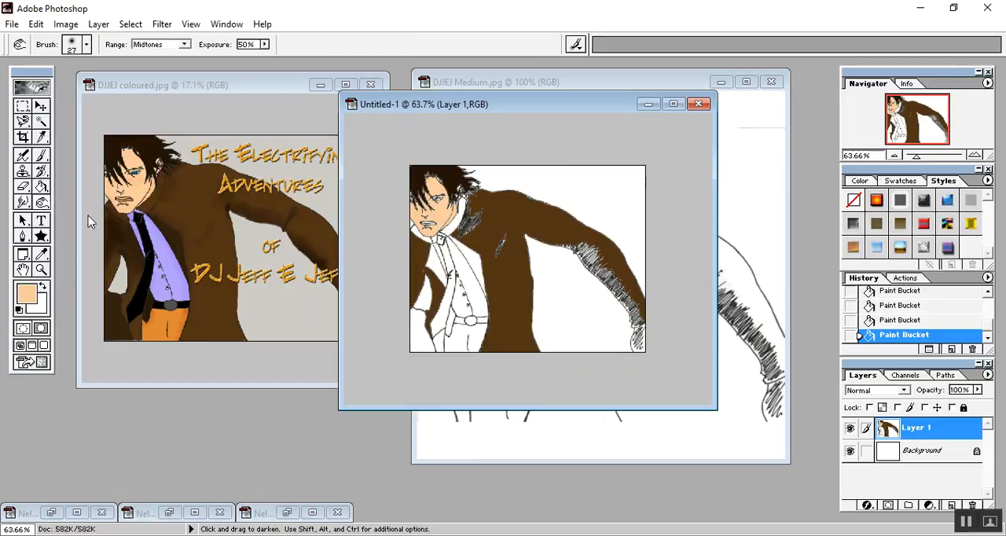
click(521, 238)
click(521, 237)
click(520, 234)
click(519, 230)
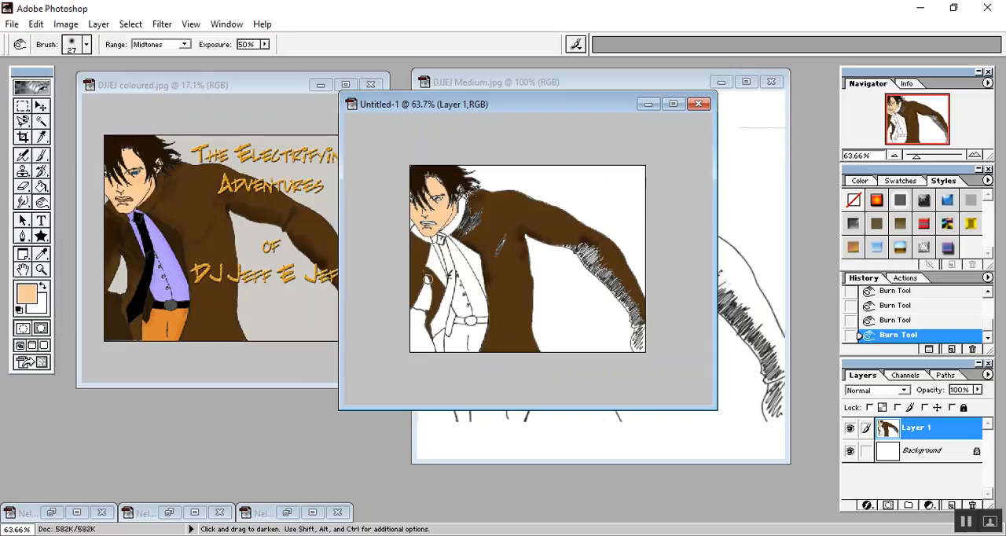
drag(424, 271, 422, 287)
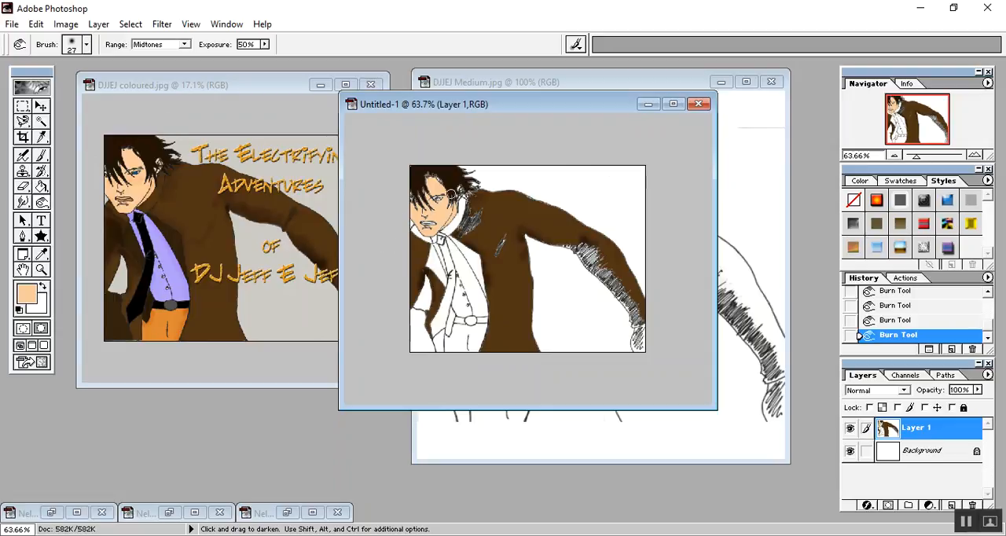
Sample the blue of the iris from the coloured reference image as the foreground colour.
scroll(497, 248, down, 2)
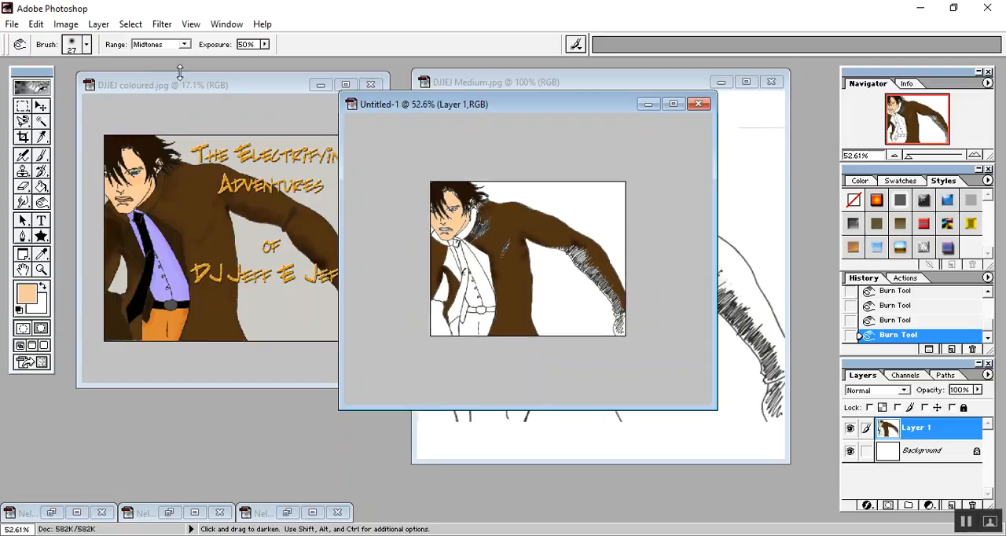
scroll(580, 415, down, 8)
scroll(527, 315, up, 9)
scroll(504, 246, up, 5)
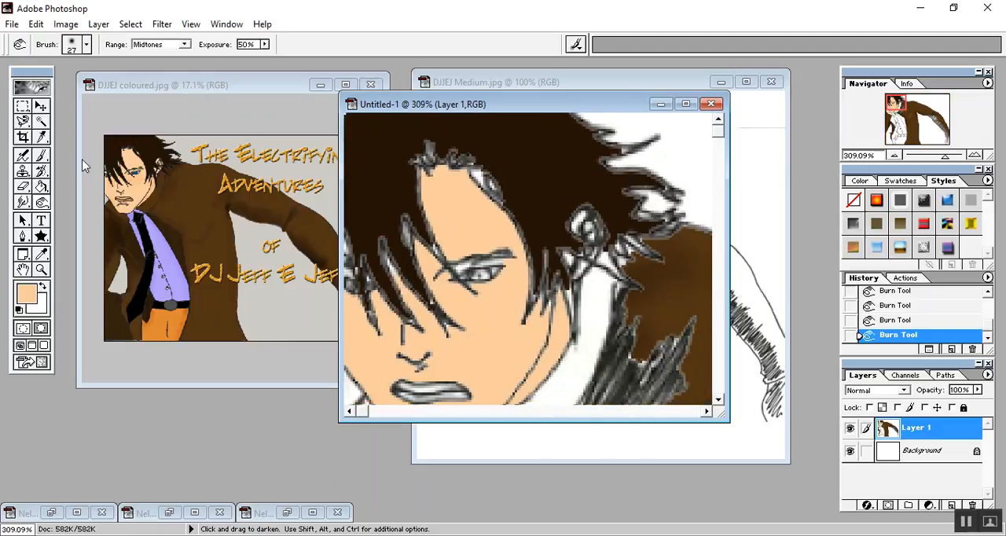
click(187, 76)
scroll(215, 346, up, 6)
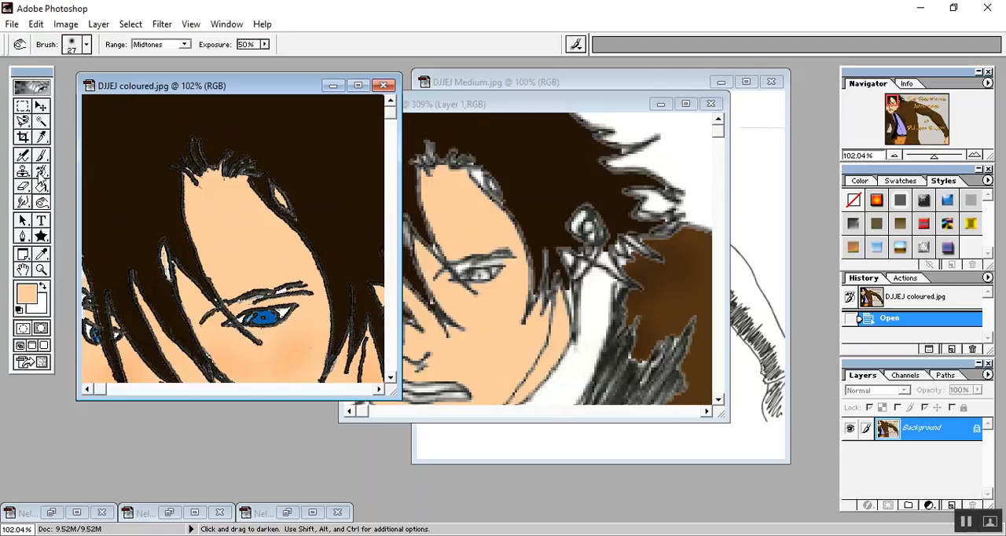
click(41, 253)
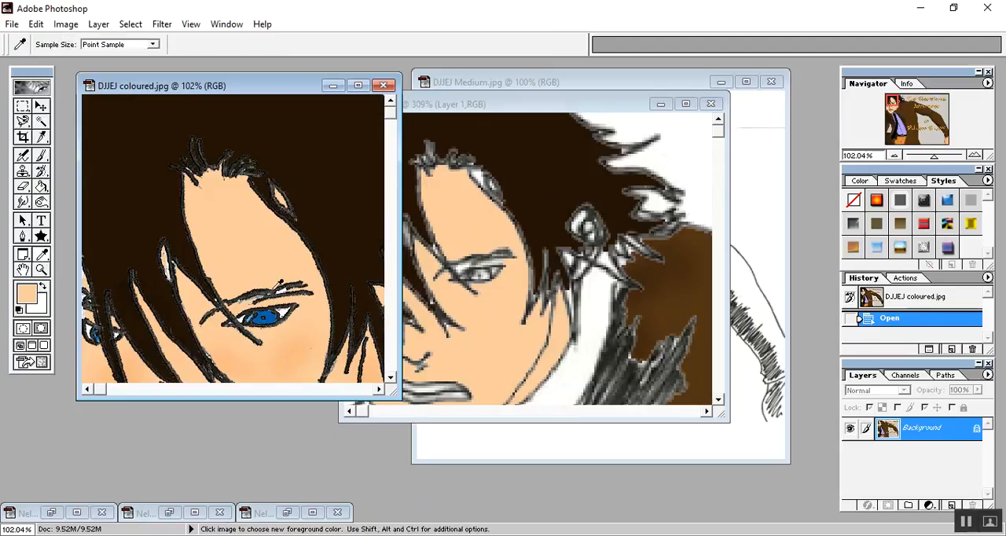
click(270, 318)
Paint the iris of the fully visible eye in the new drawing blue with a very small hard paintbrush.
click(41, 156)
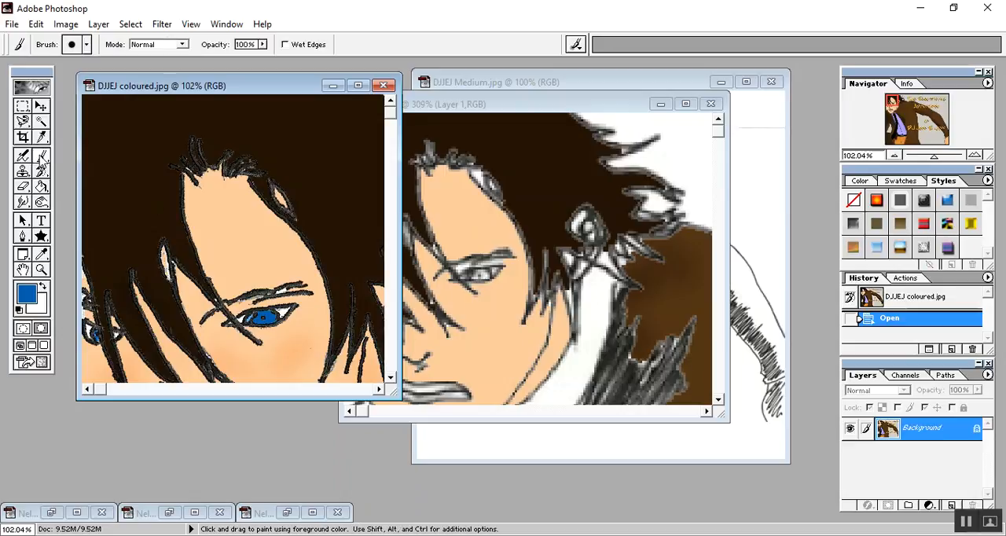
click(479, 105)
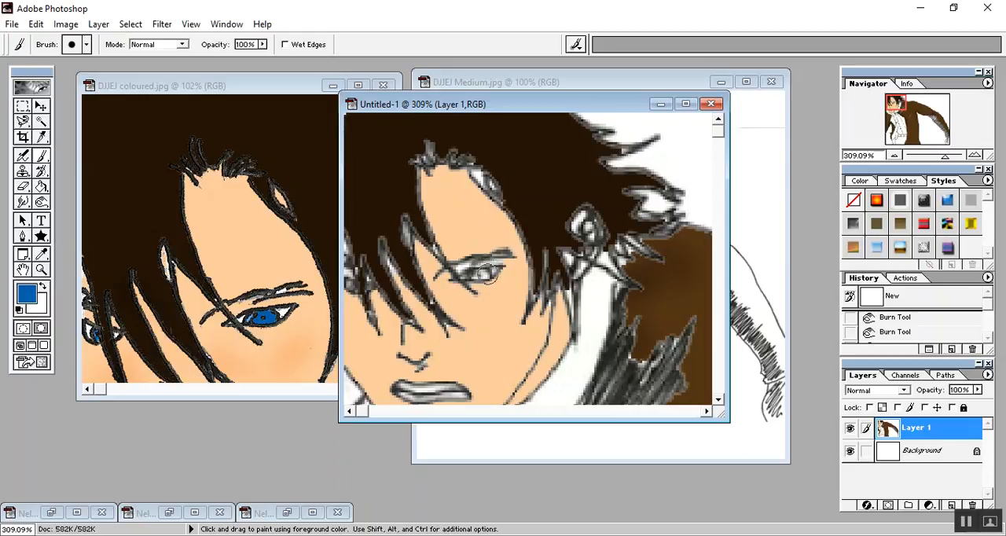
click(87, 46)
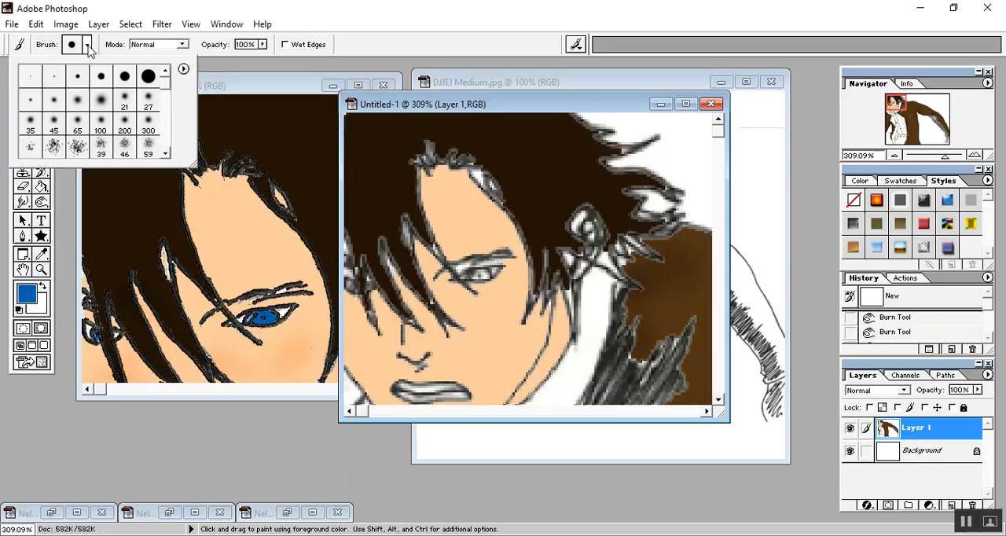
click(54, 75)
click(475, 273)
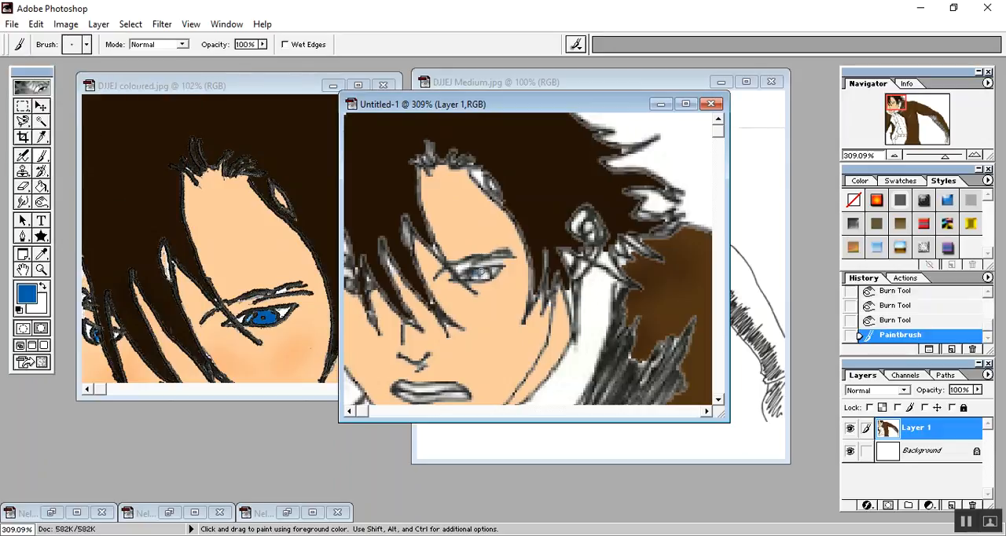
click(481, 273)
click(483, 275)
click(482, 274)
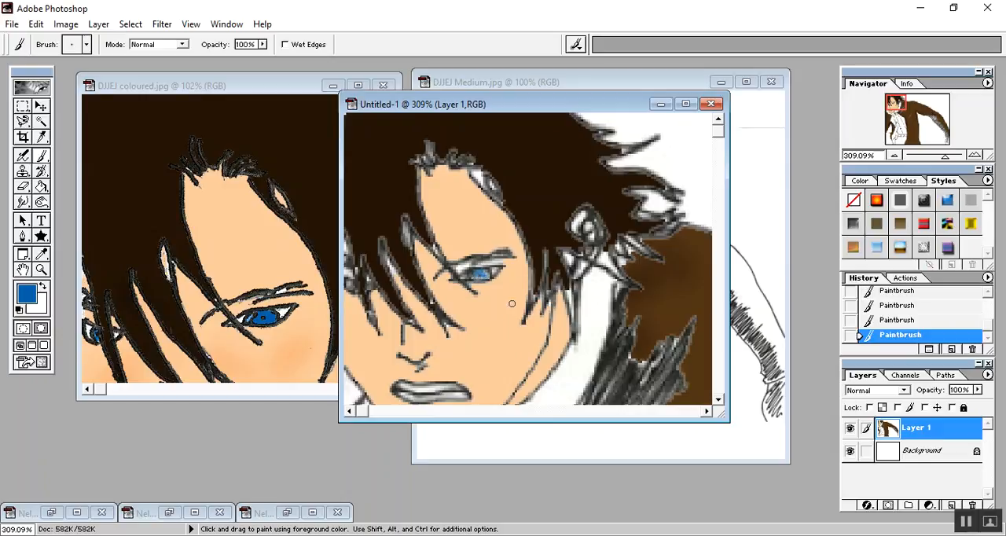
Switch to the smallest hard brush and paint the iris of the eye behind the hair blue.
scroll(510, 320, up, 4)
scroll(504, 313, down, 8)
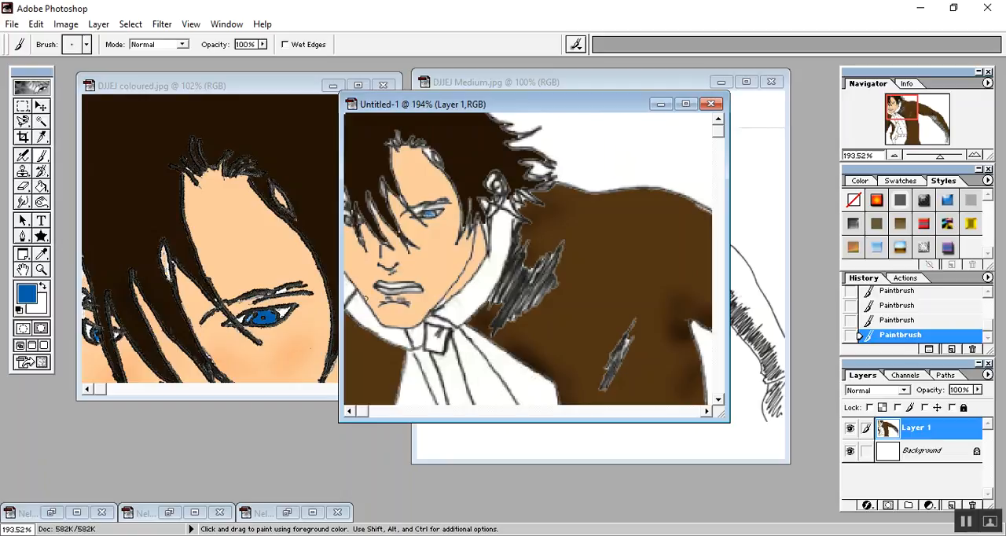
scroll(351, 232, up, 5)
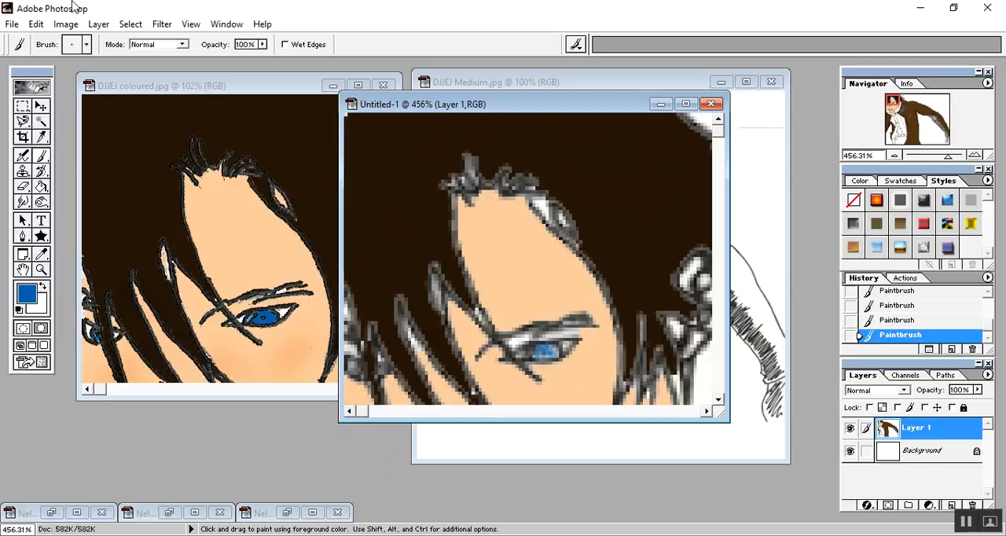
click(86, 44)
click(30, 76)
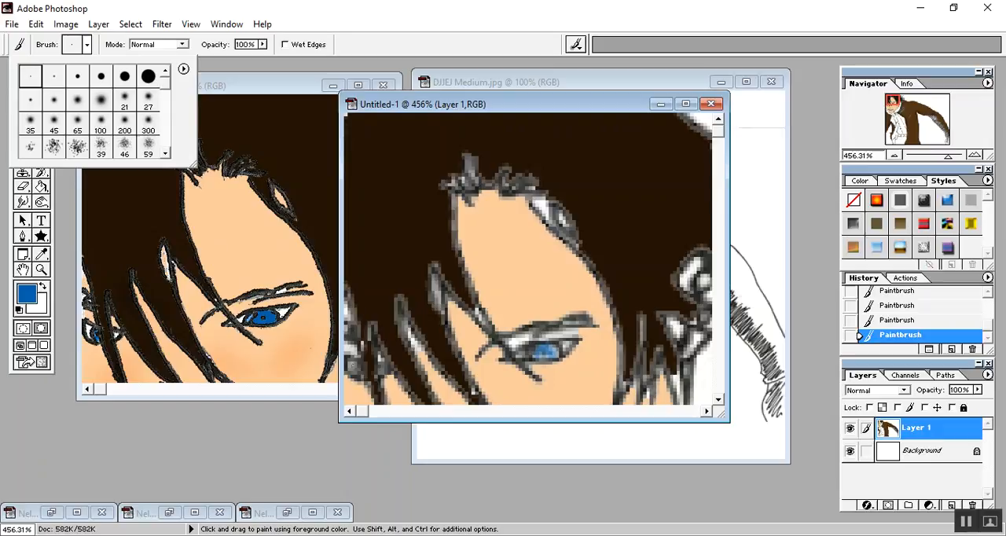
key(Escape)
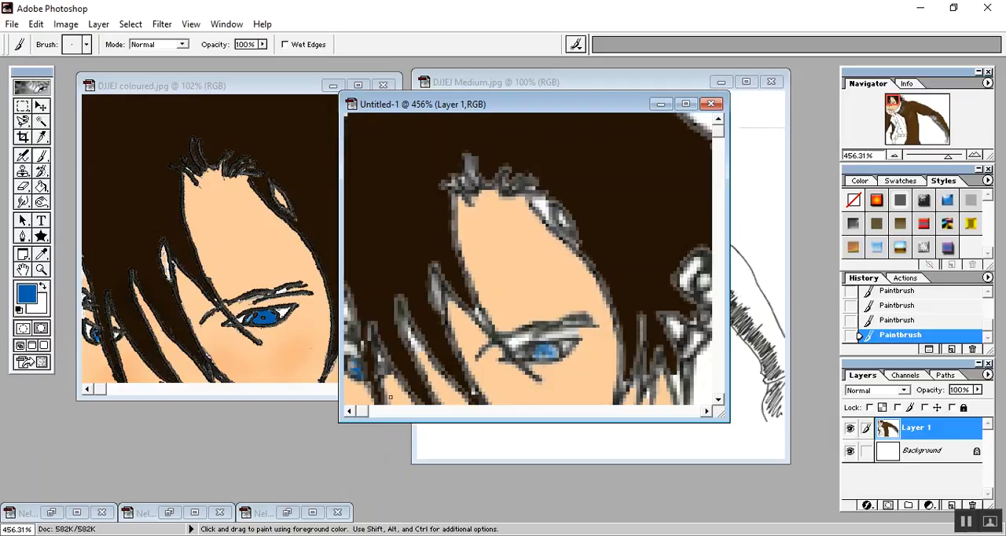
scroll(417, 337, up, 7)
scroll(418, 337, down, 18)
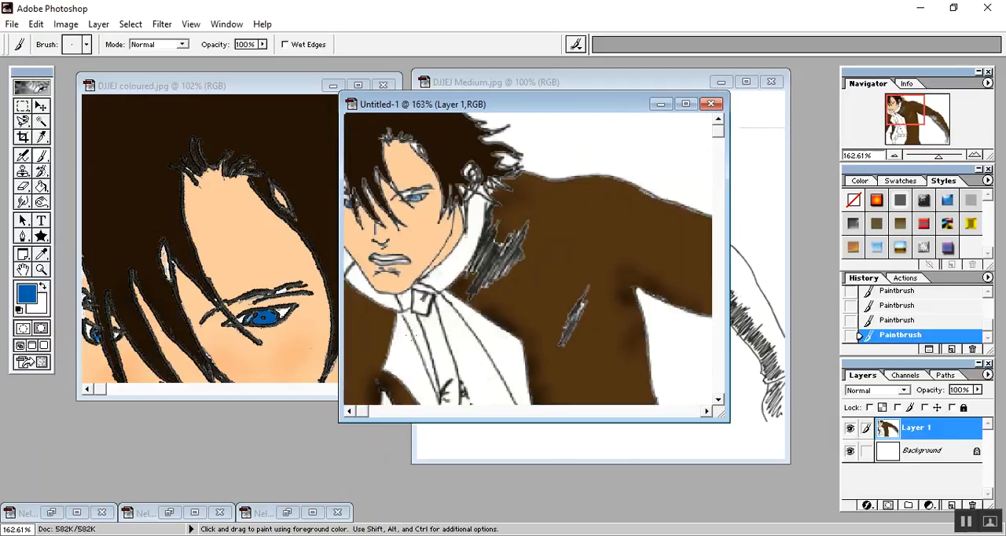
scroll(418, 337, down, 2)
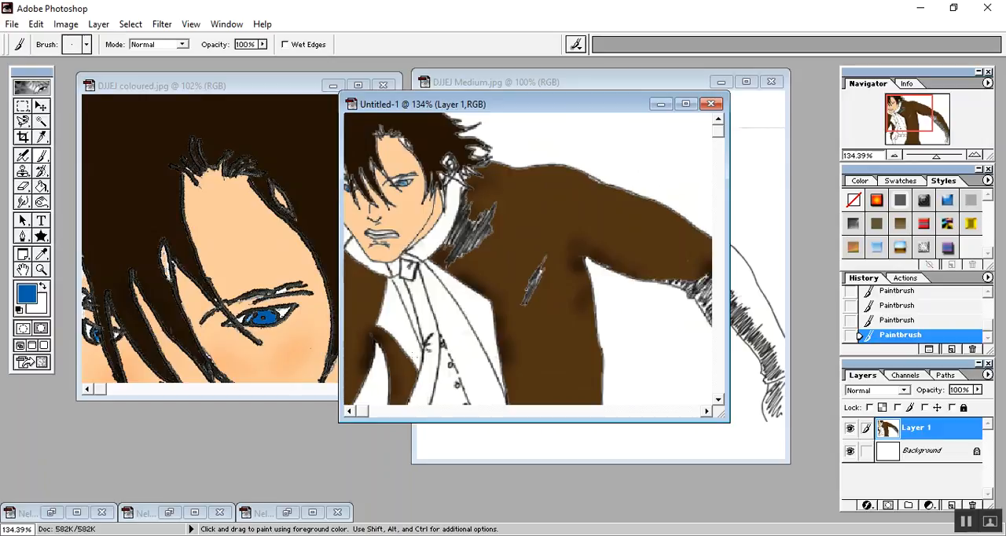
scroll(527, 258, down, 3)
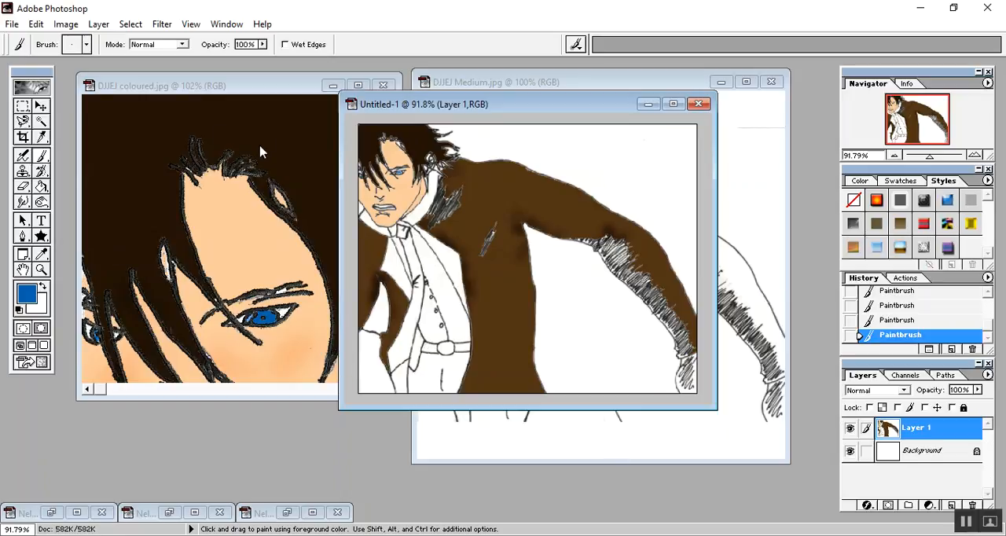
Show the whole character in the coloured reference image and place the new drawing's window beside it for comparison.
click(209, 90)
scroll(233, 181, down, 3)
scroll(233, 182, down, 2)
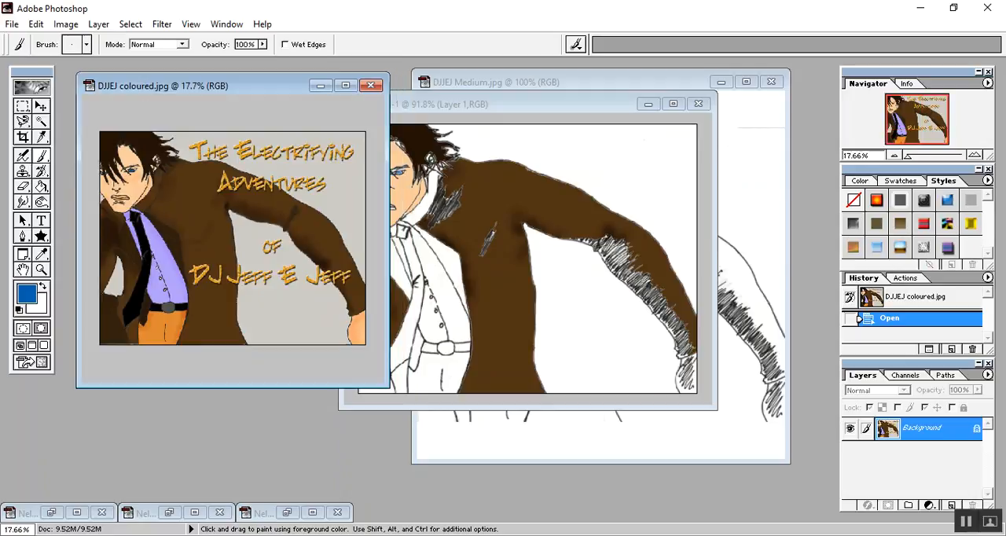
scroll(226, 210, up, 1)
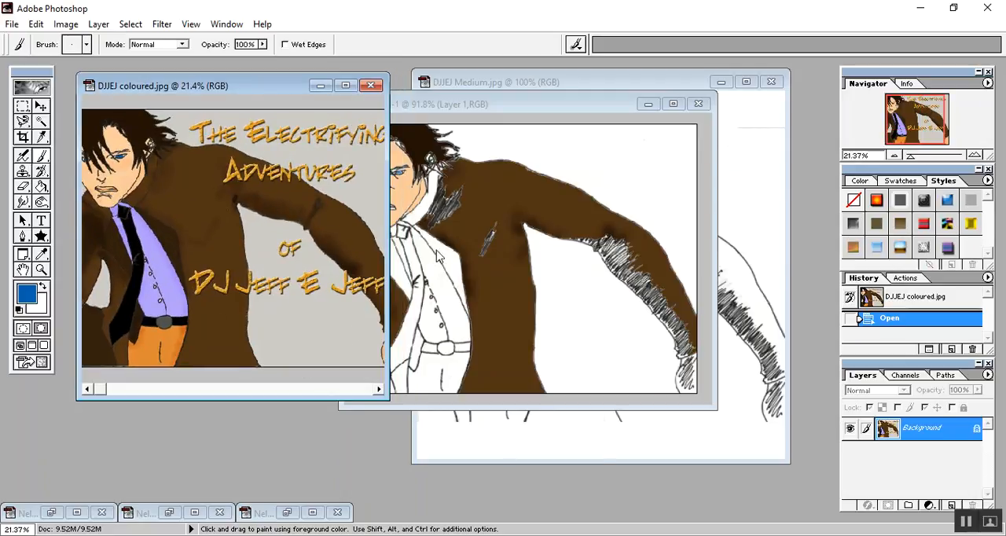
click(495, 103)
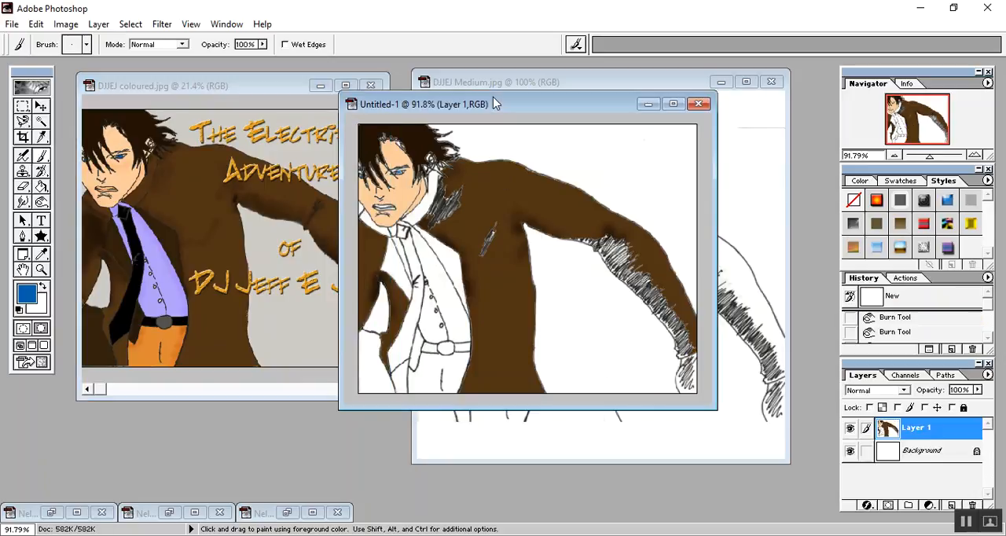
drag(495, 103, 573, 106)
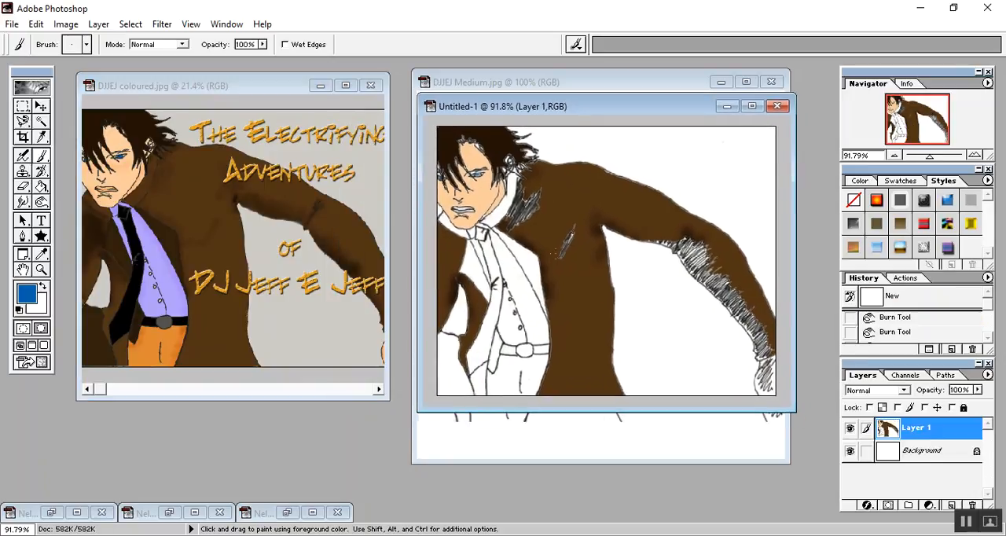
Set the foreground colour to black and fill the tie, its knot and both belt sections beside the buckle.
scroll(557, 275, up, 1)
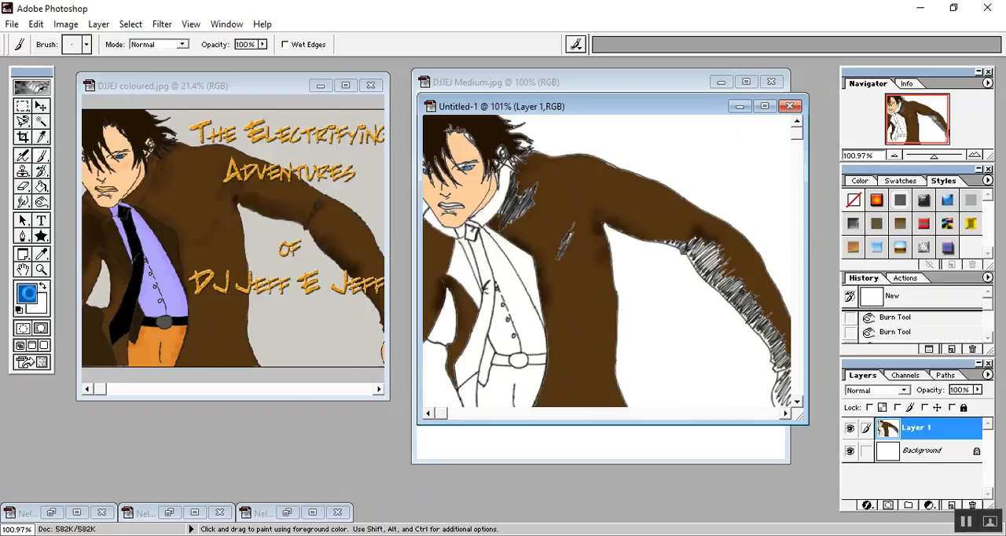
click(27, 293)
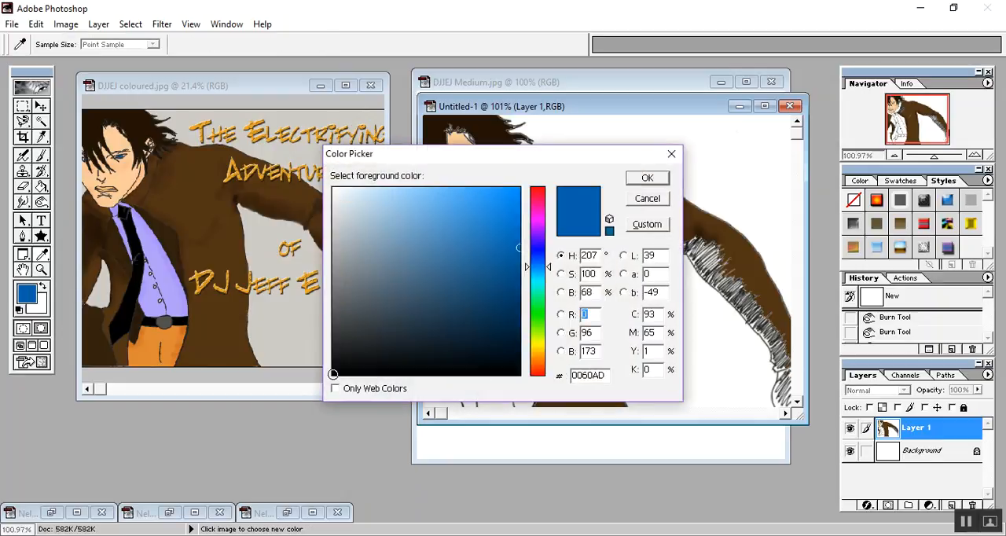
click(332, 375)
click(646, 177)
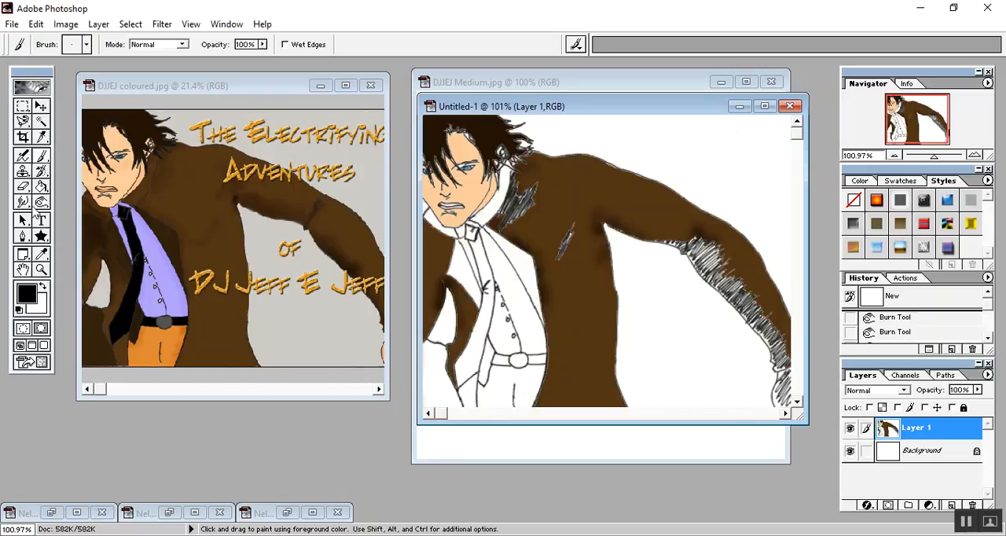
click(40, 189)
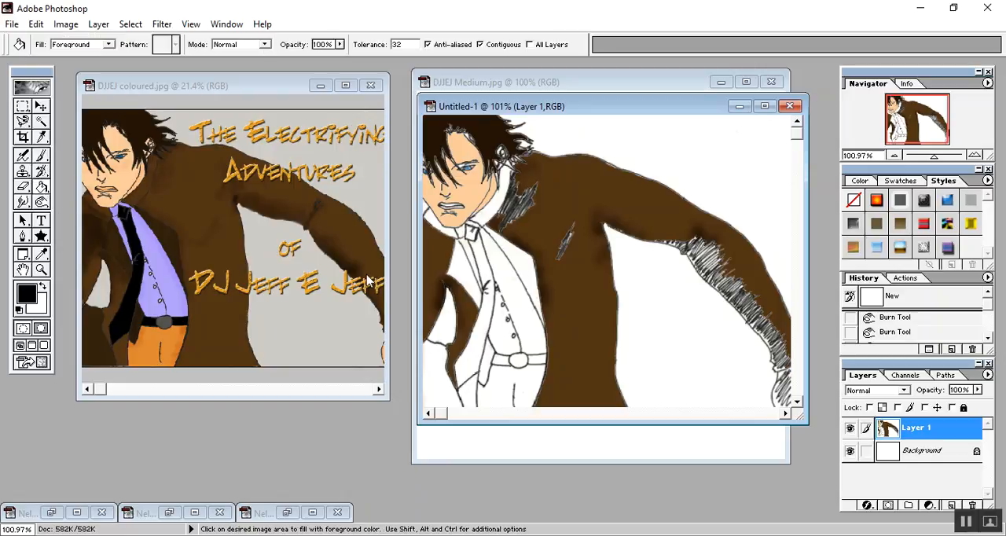
click(482, 265)
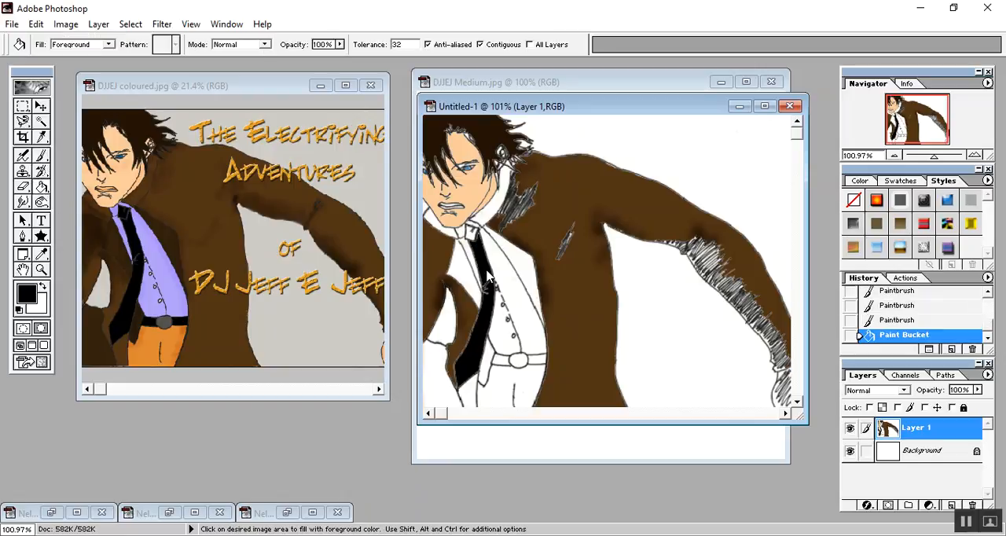
click(466, 231)
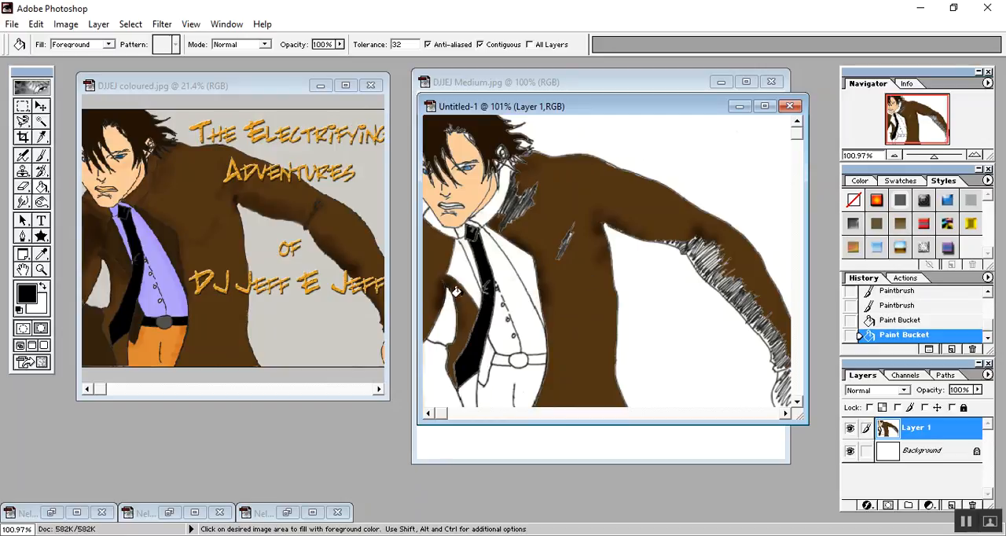
click(538, 364)
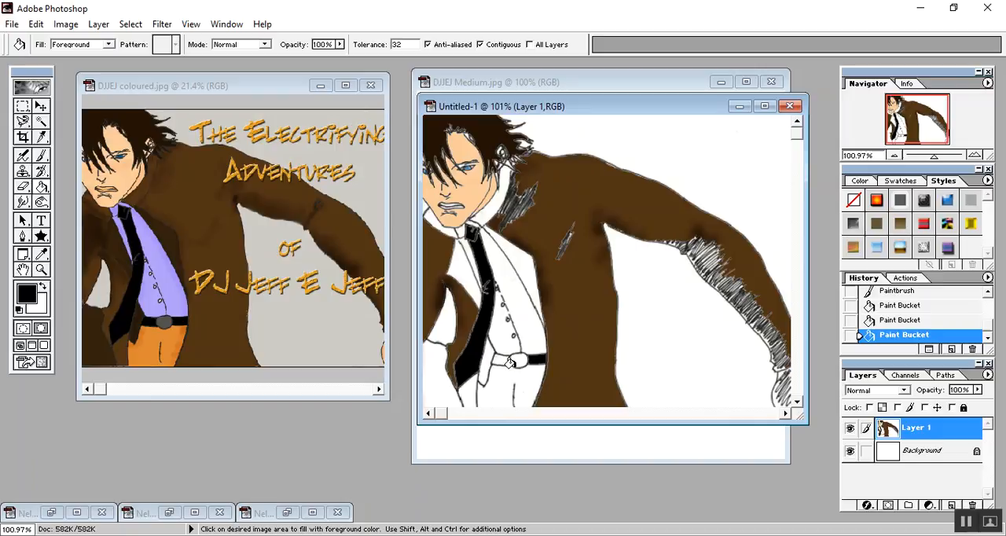
click(501, 361)
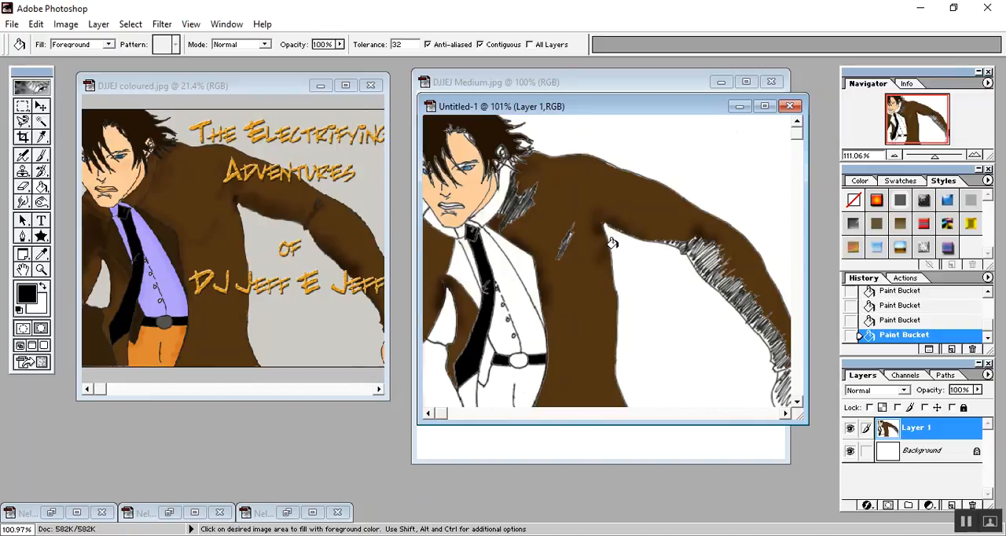
scroll(610, 242, up, 7)
scroll(580, 250, down, 10)
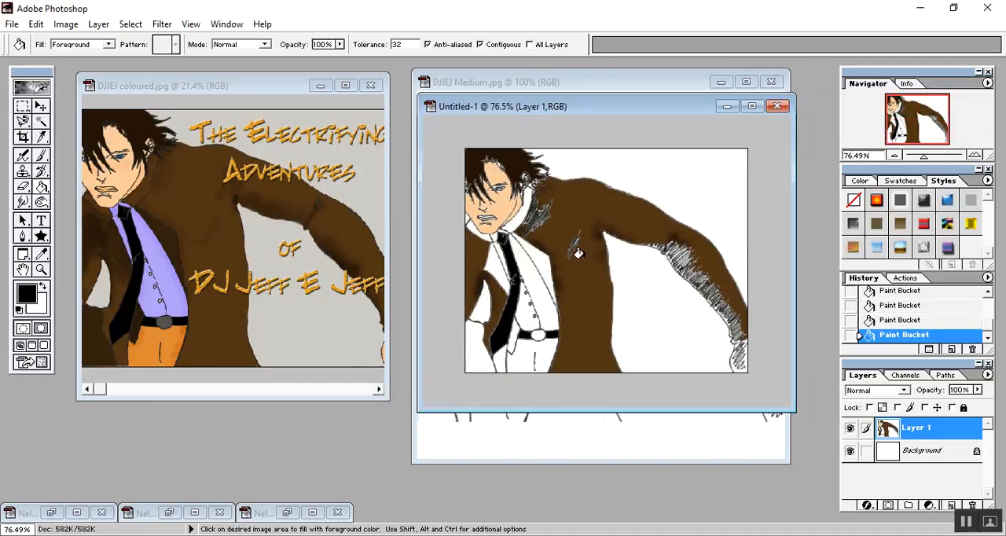
scroll(578, 253, up, 1)
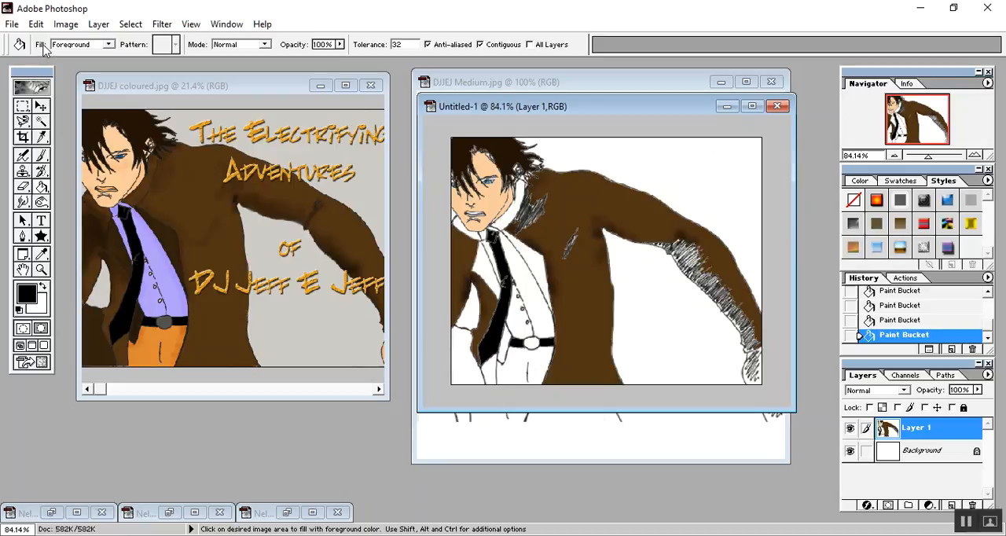
scroll(45, 50, up, 1)
scroll(45, 50, down, 1)
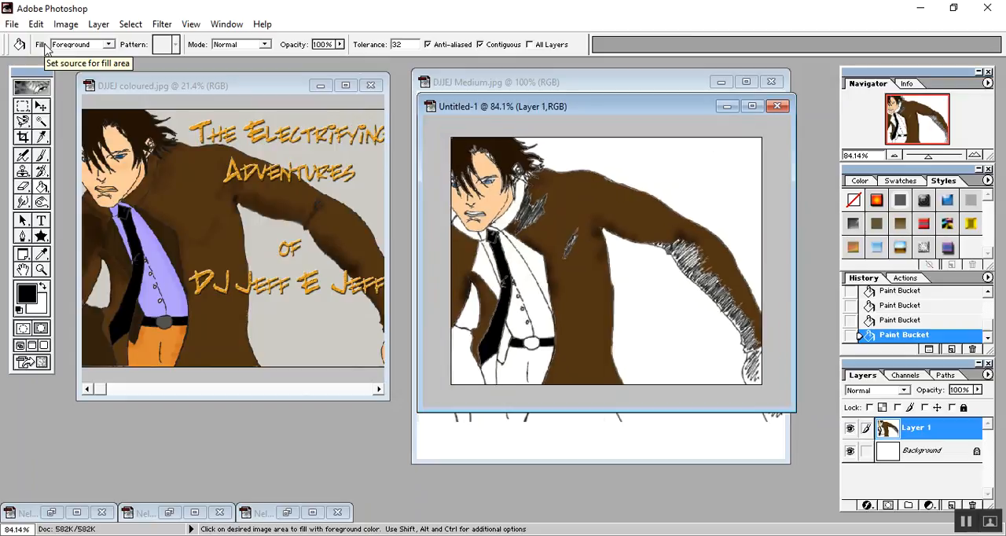